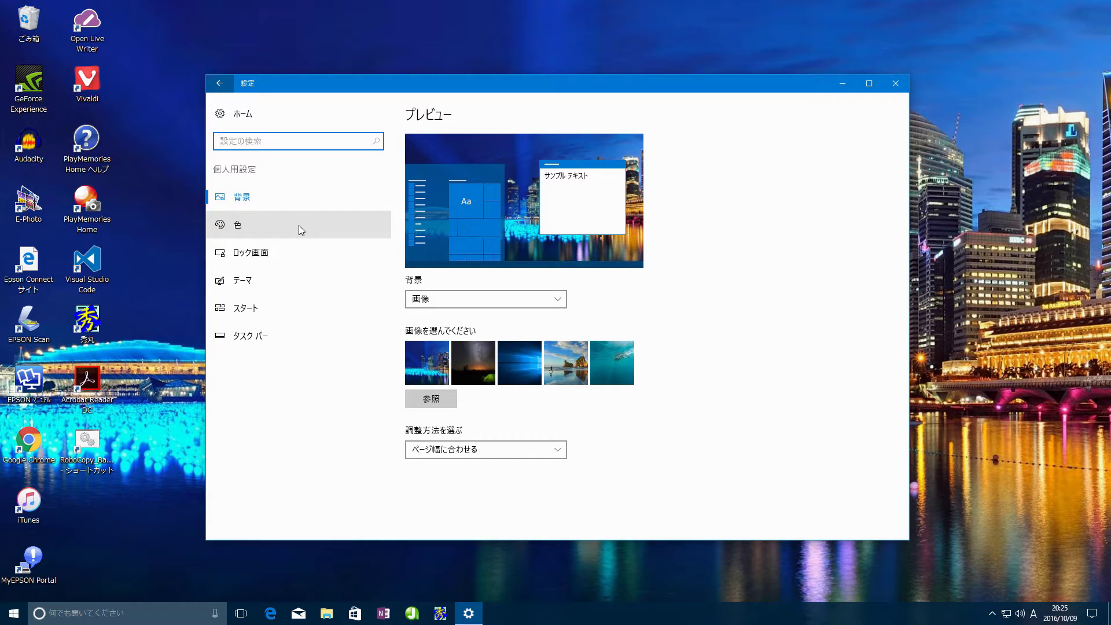
Open the 色 page of the personalization settings and look through its color options
left_click(299, 225)
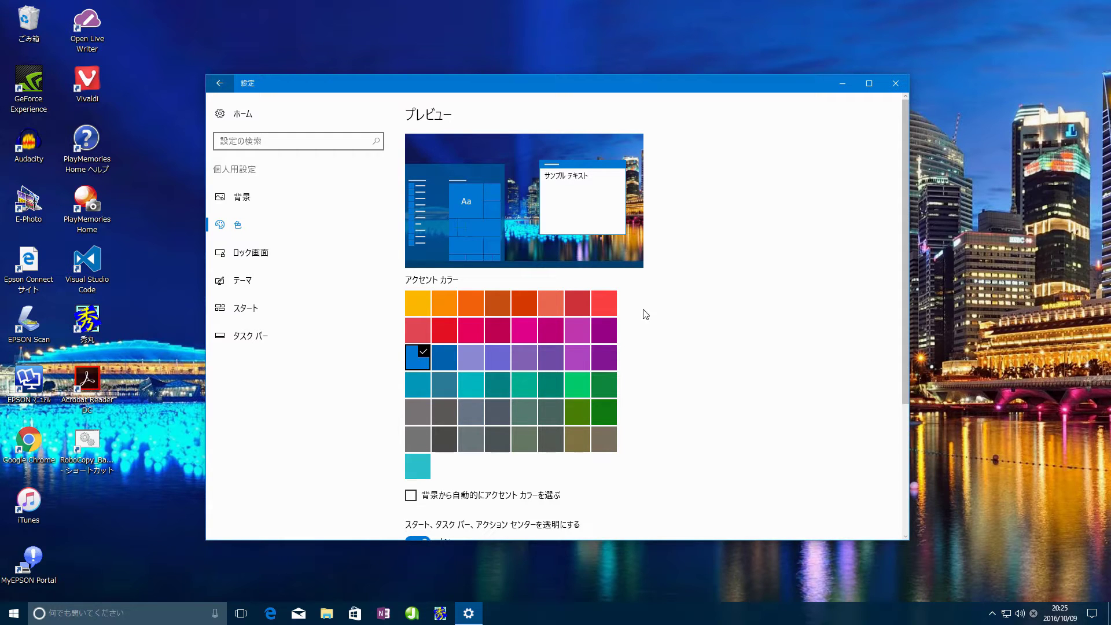
scroll(674, 422, "down", 3)
scroll(665, 393, "up", 3)
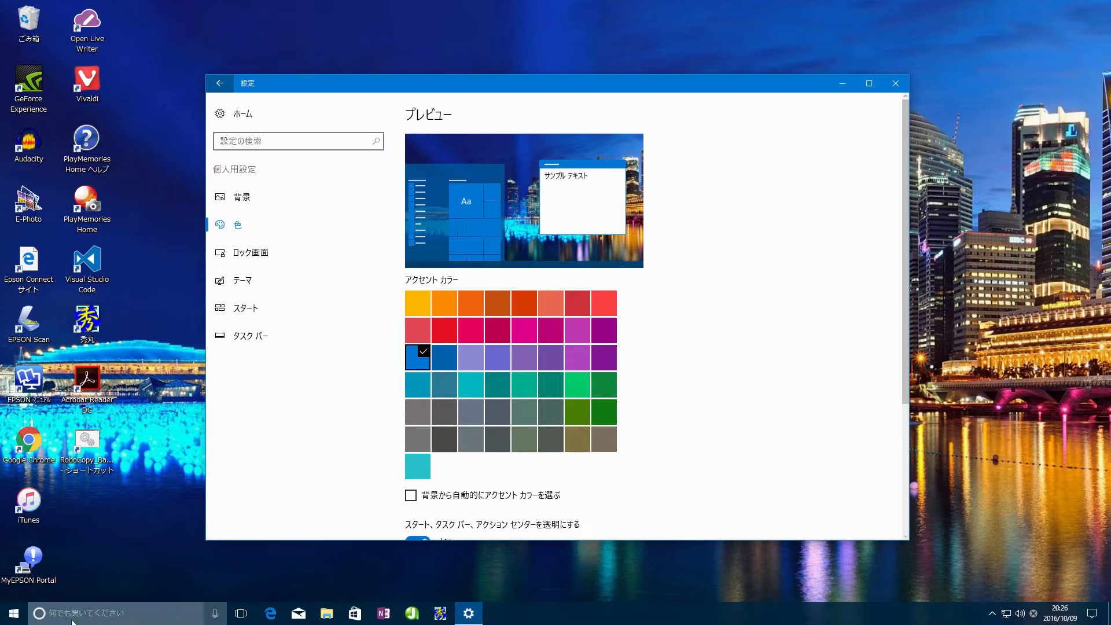
Check how the current accent color is applied to the Start menu and the Action Center
left_click(14, 613)
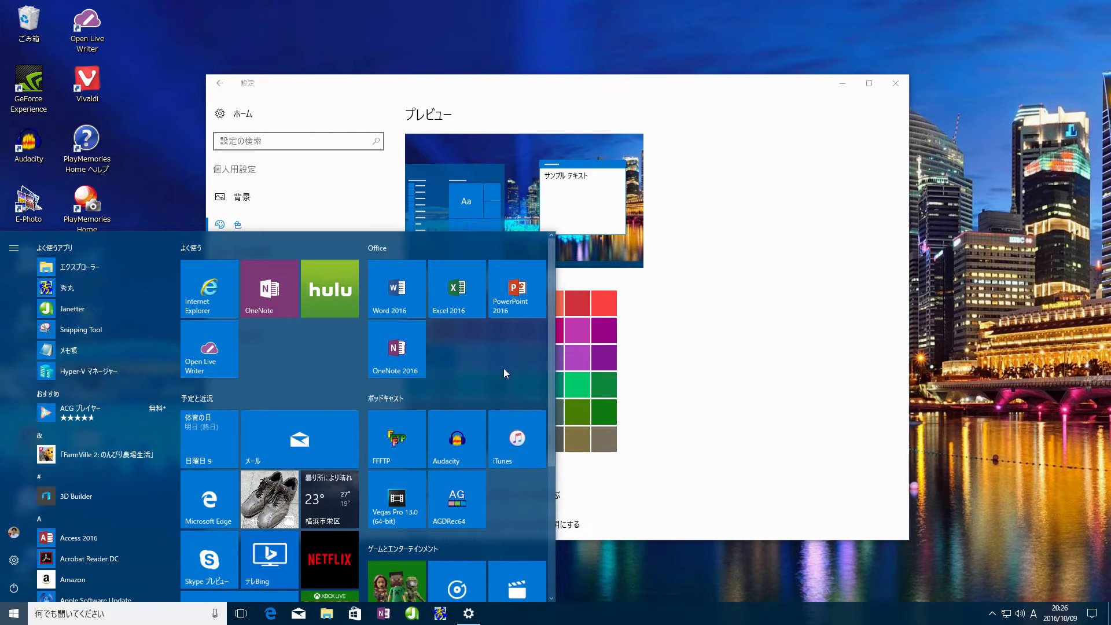
left_click(441, 428)
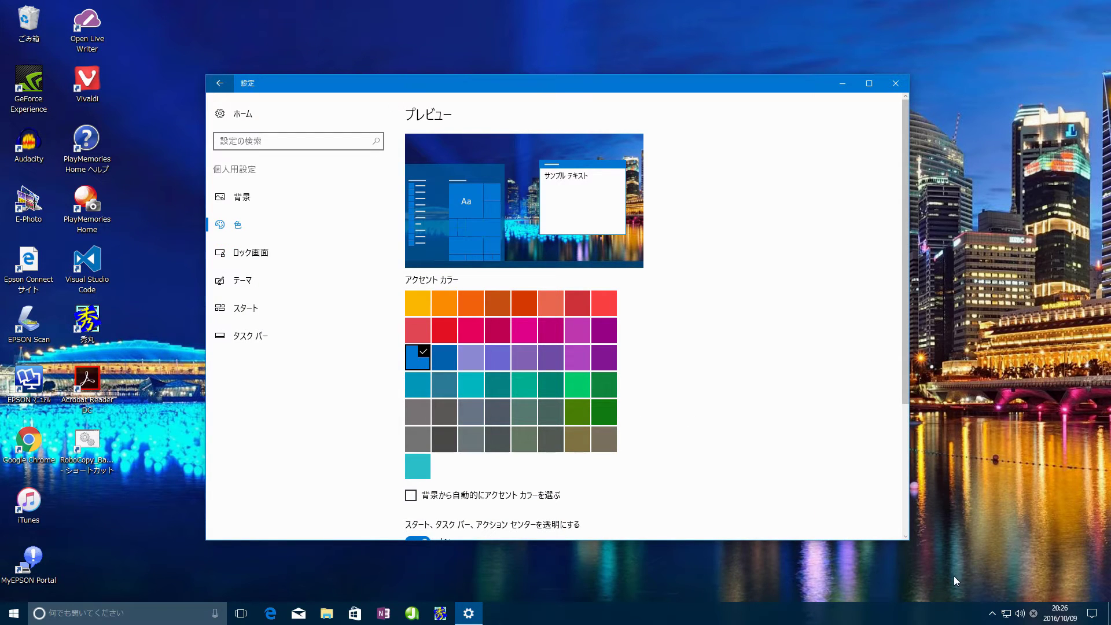
left_click(1092, 613)
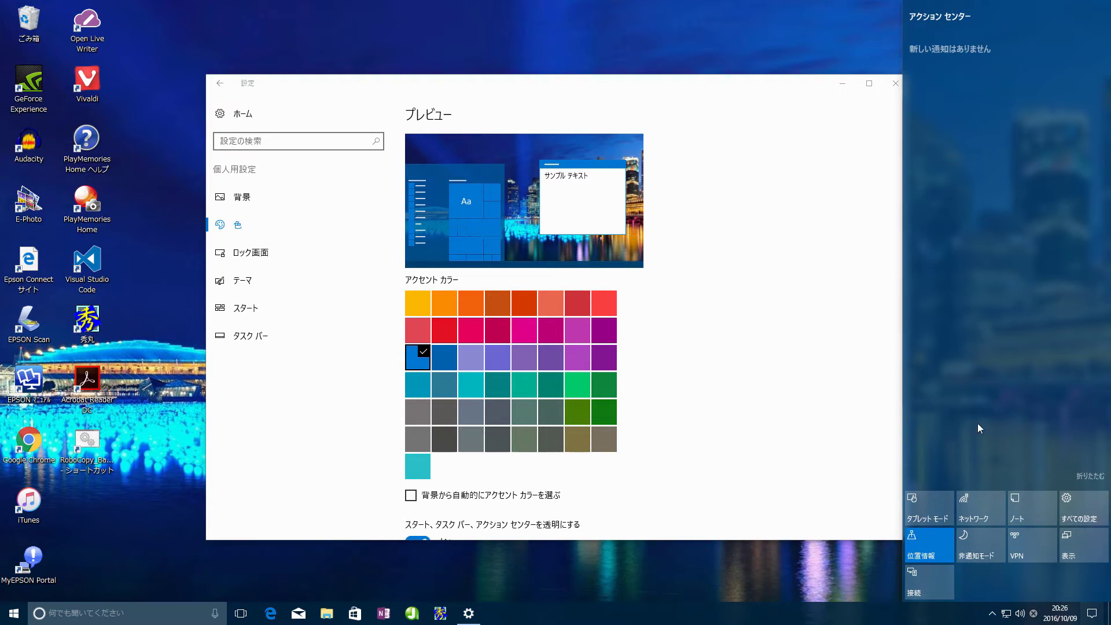
left_click(792, 406)
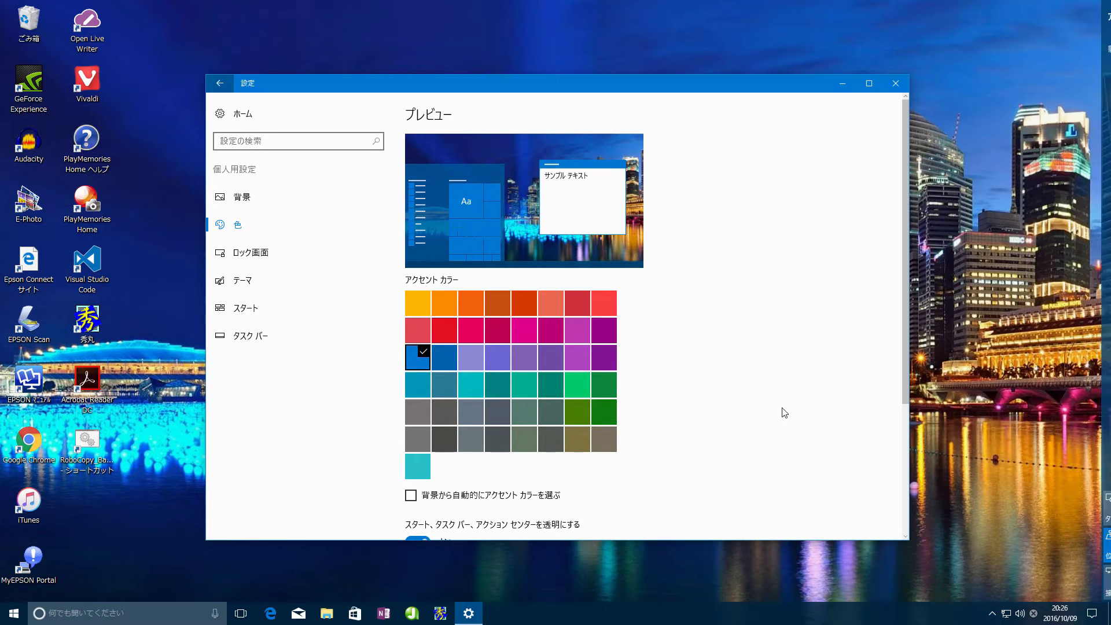
Check the colors of the 秀丸 and エクスプローラー taskbar jump lists and review the color options again
right_click(435, 619)
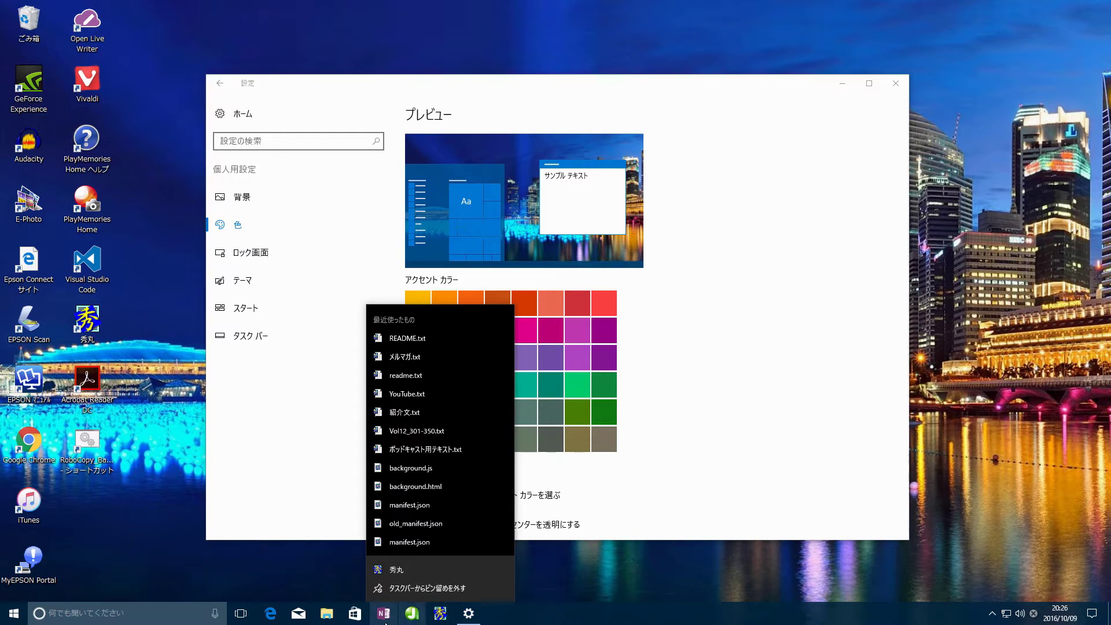
right_click(317, 621)
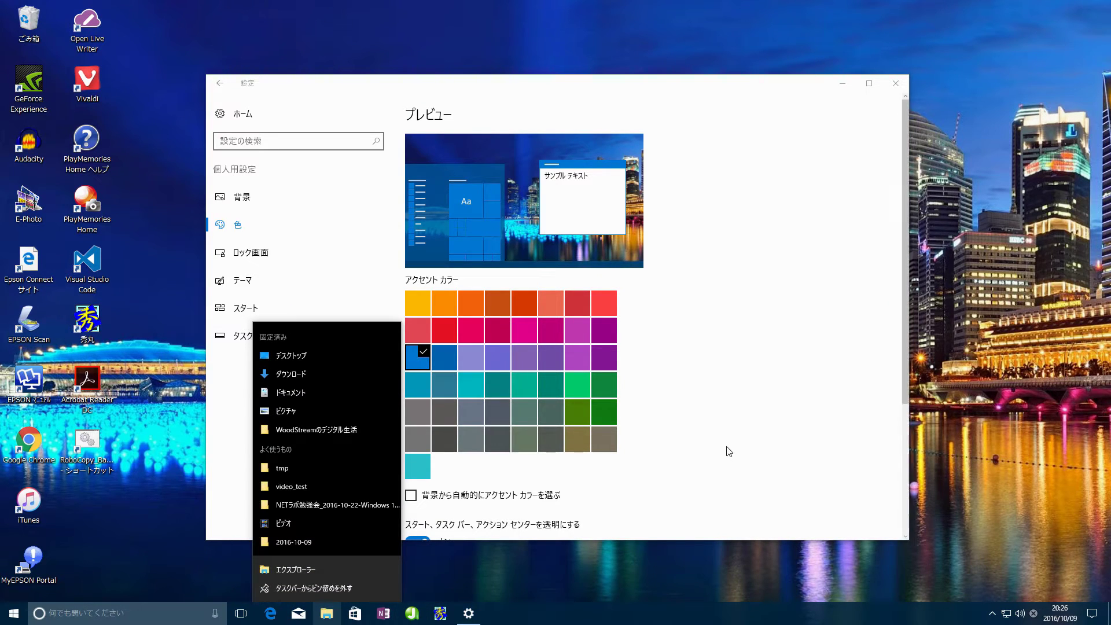
left_click(728, 453)
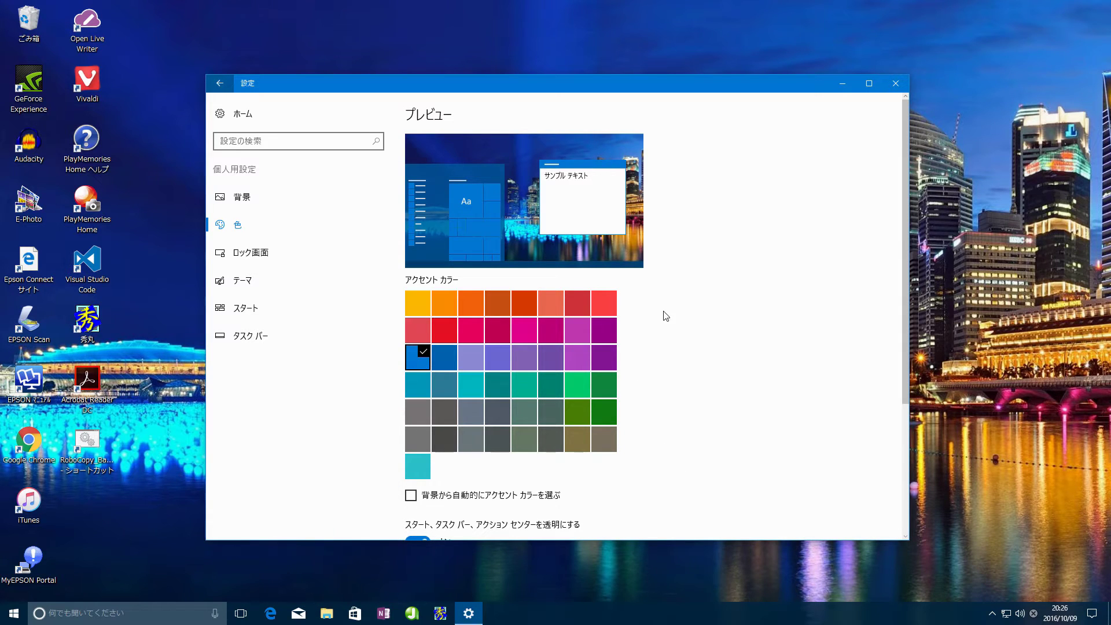
scroll(671, 350, "down", 2)
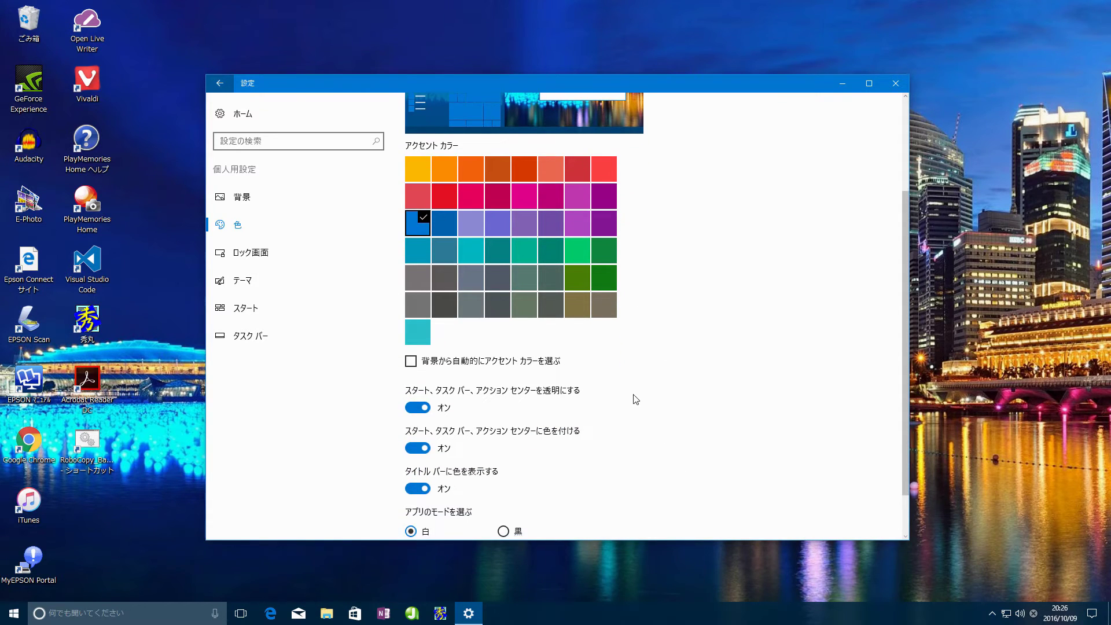
scroll(635, 398, "up", 2)
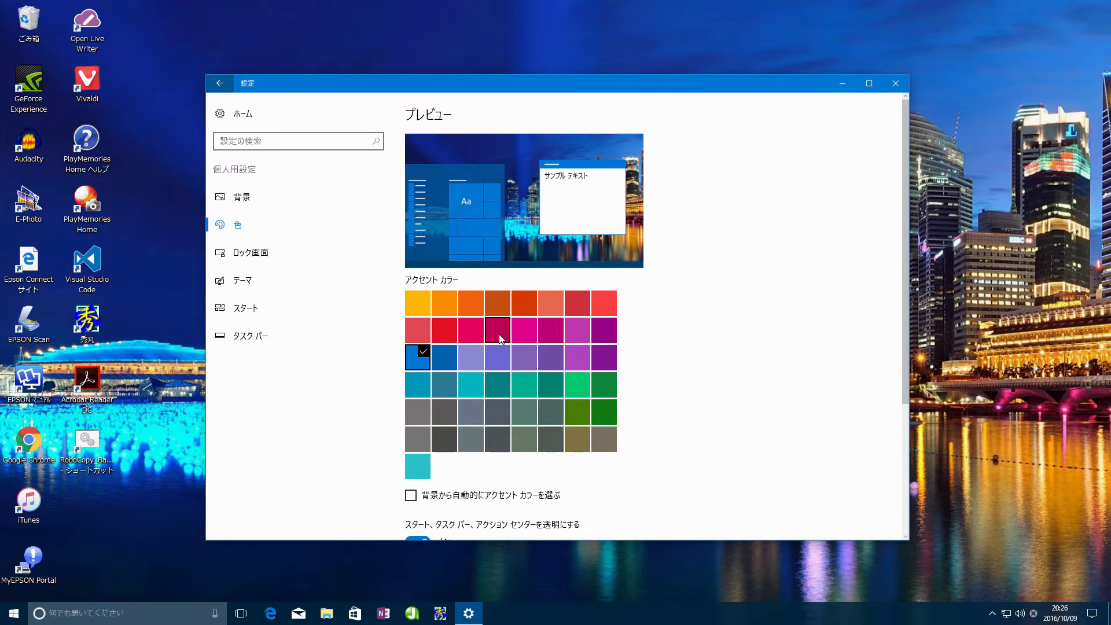
Set the accent color to red and check it in the Start menu and the Action Center
left_click(440, 328)
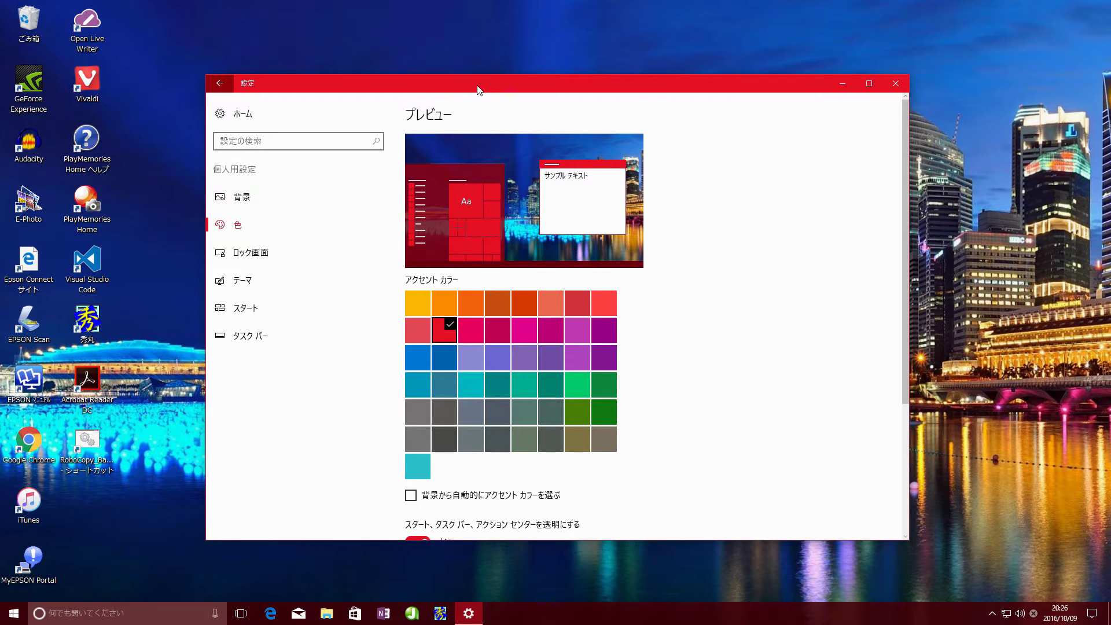
left_click_drag(478, 90, 465, 90)
left_click(9, 615)
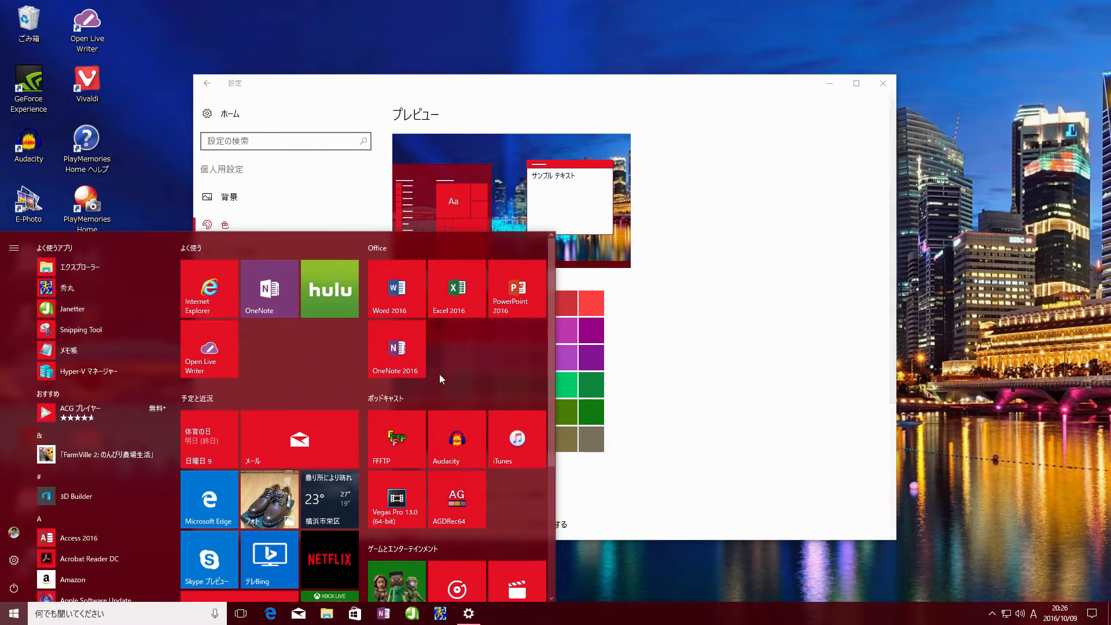
left_click(1091, 613)
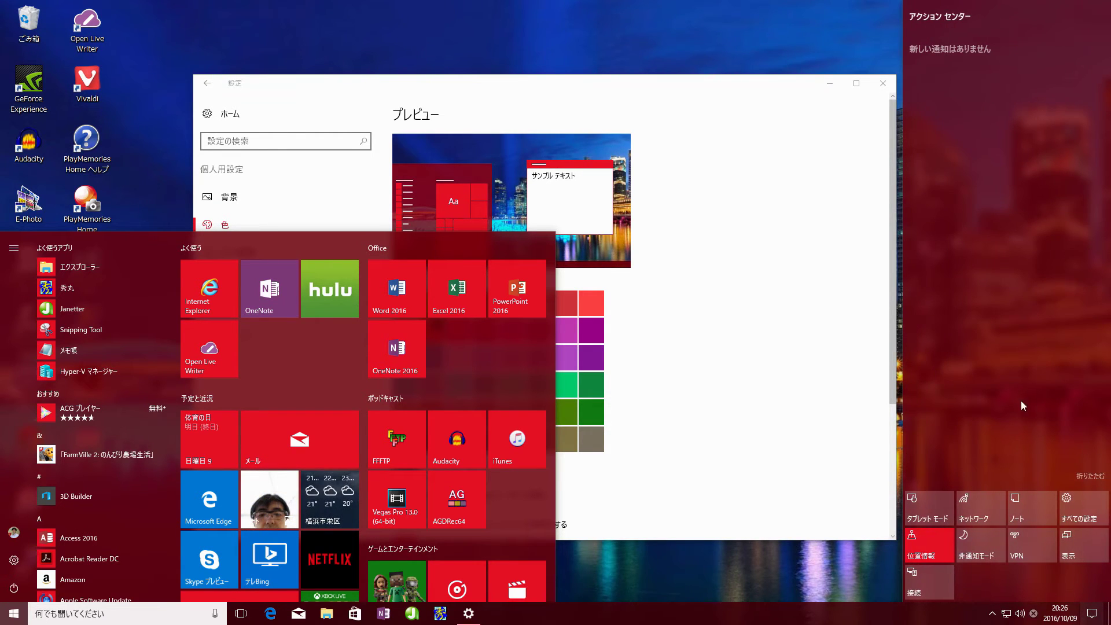
left_click(748, 376)
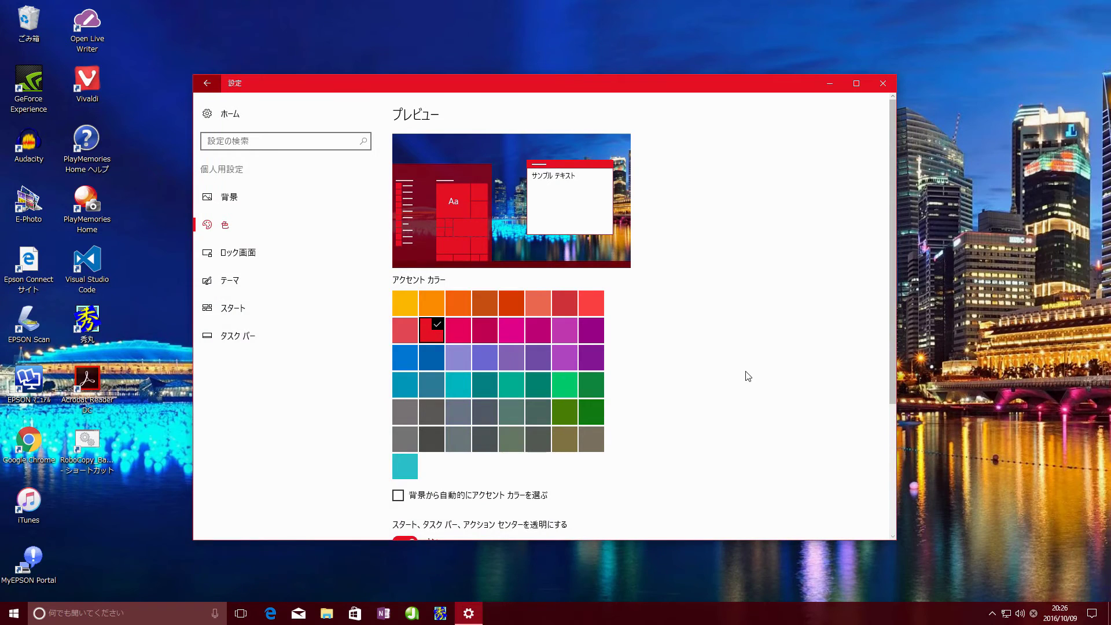
Change the accent color to bright green and check it in the Start menu
left_click(559, 394)
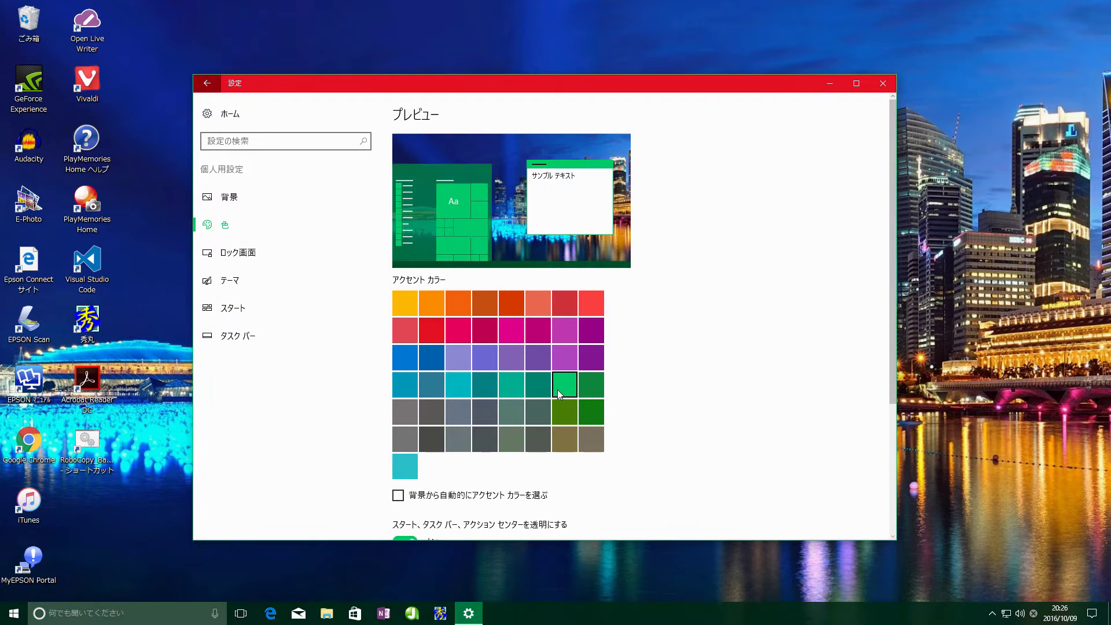
left_click(14, 616)
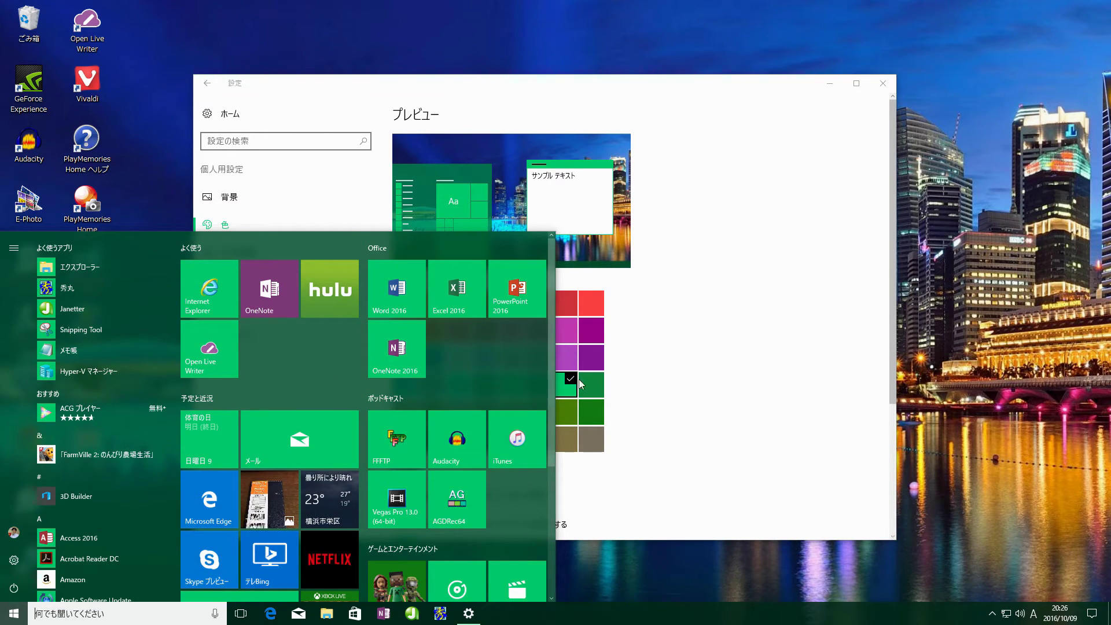
left_click(709, 344)
Switch the accent color to the light blue swatch beside dark blue and check the Start menu
left_click(406, 361)
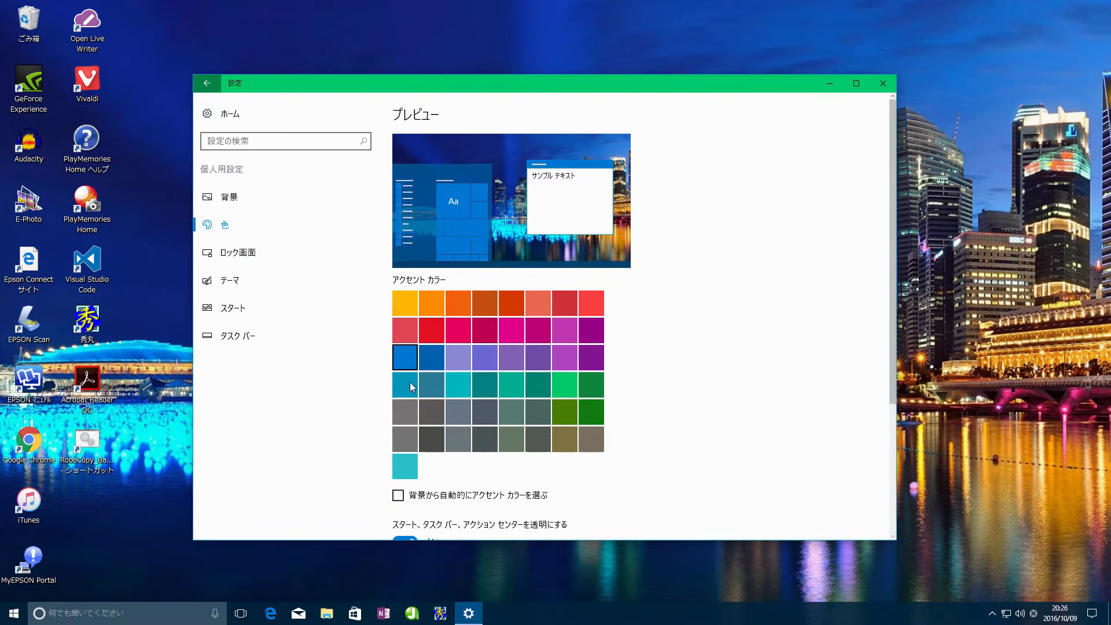
key("super")
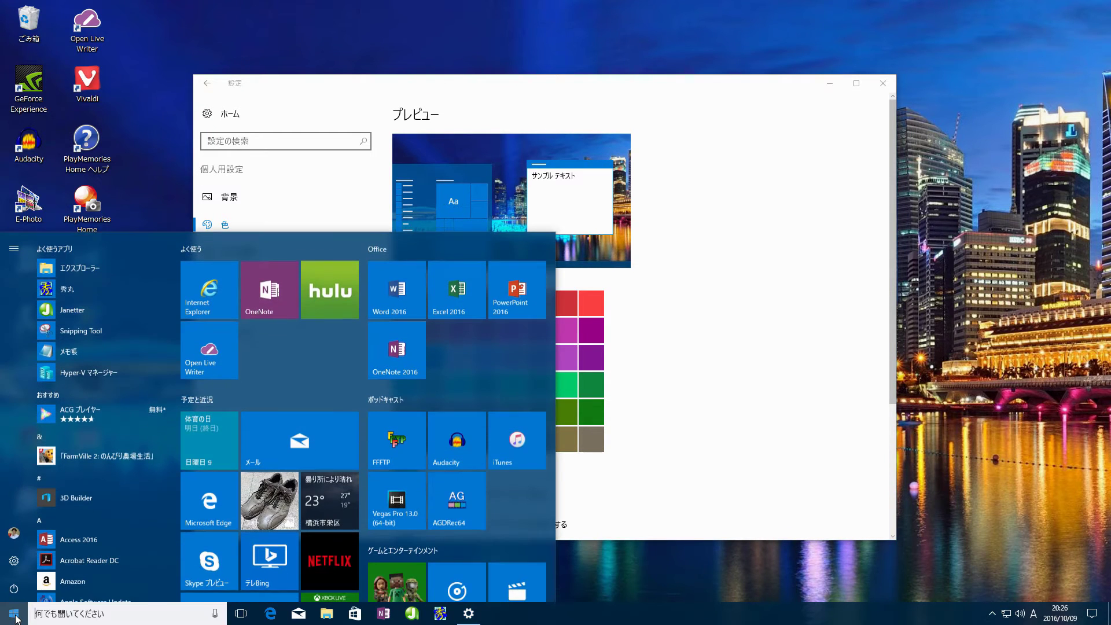
left_click(697, 437)
Enable 背景から自動的にアクセント カラーを選ぶ and check the automatic accent color on the desktop, taskbar and Start menu
scroll(697, 437, "down", 3)
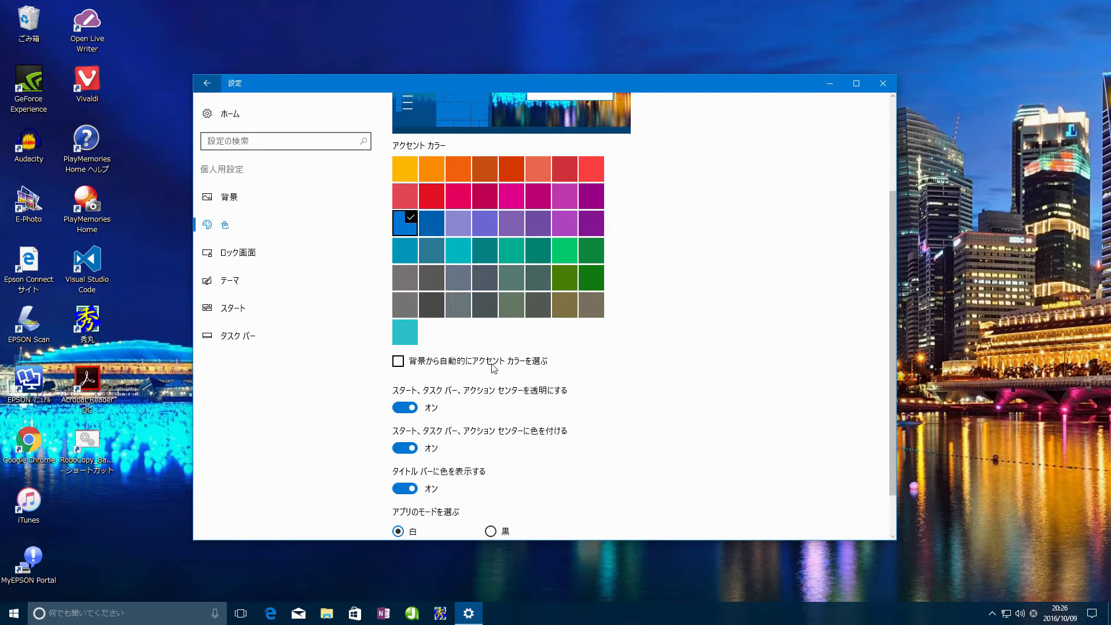
left_click(398, 362)
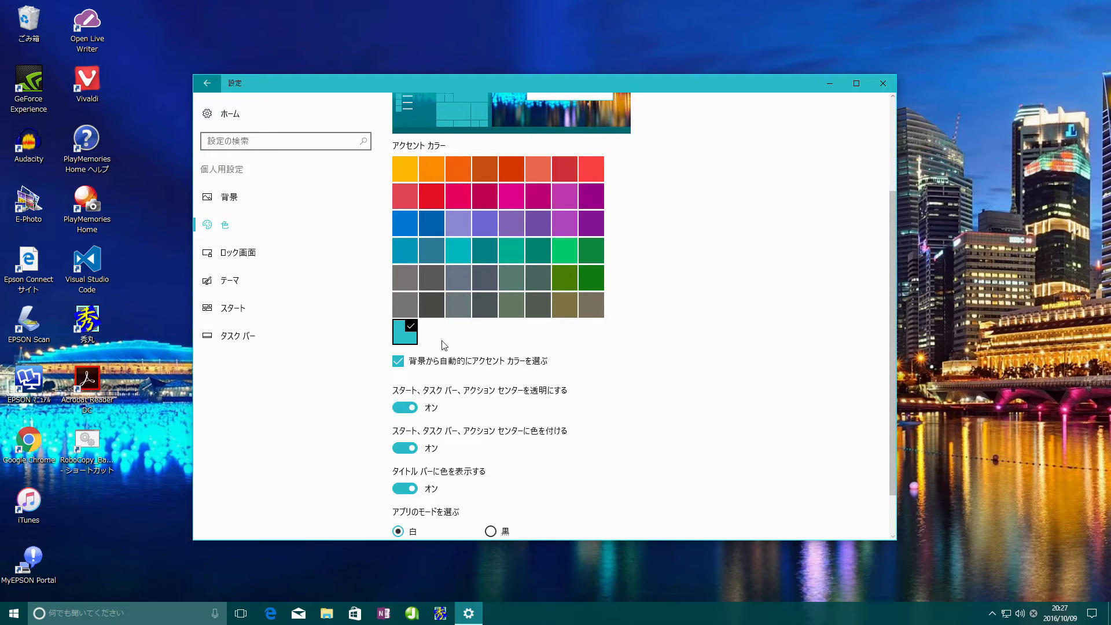
left_click(829, 83)
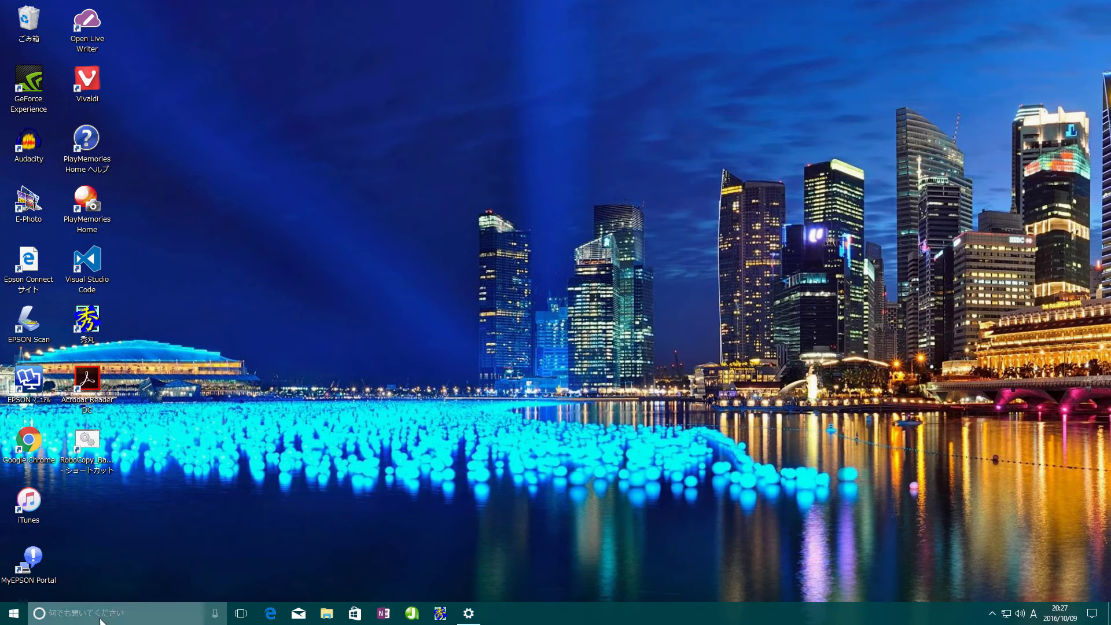
left_click(468, 613)
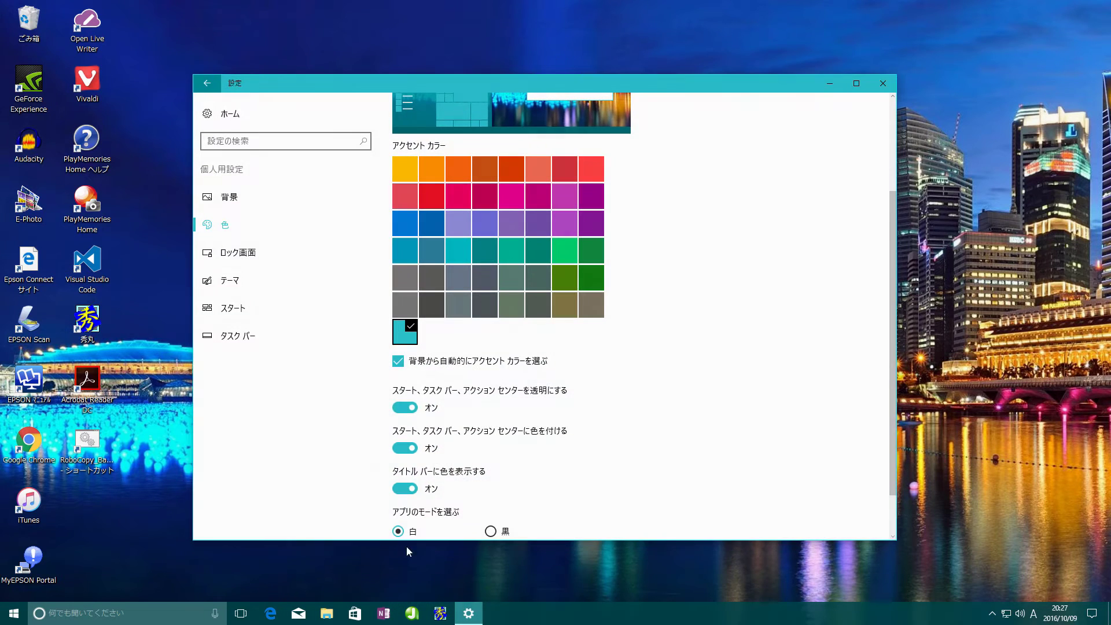
left_click(20, 615)
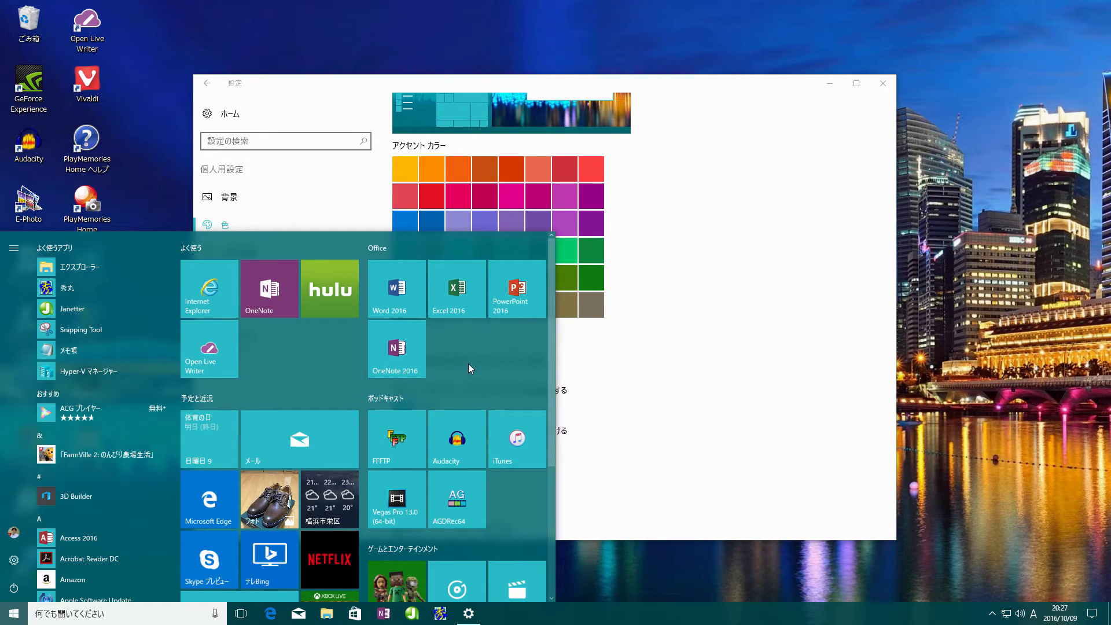
left_click(668, 368)
Set the desktop background to the starry night picture with the tent and return to the 色 page
left_click(236, 197)
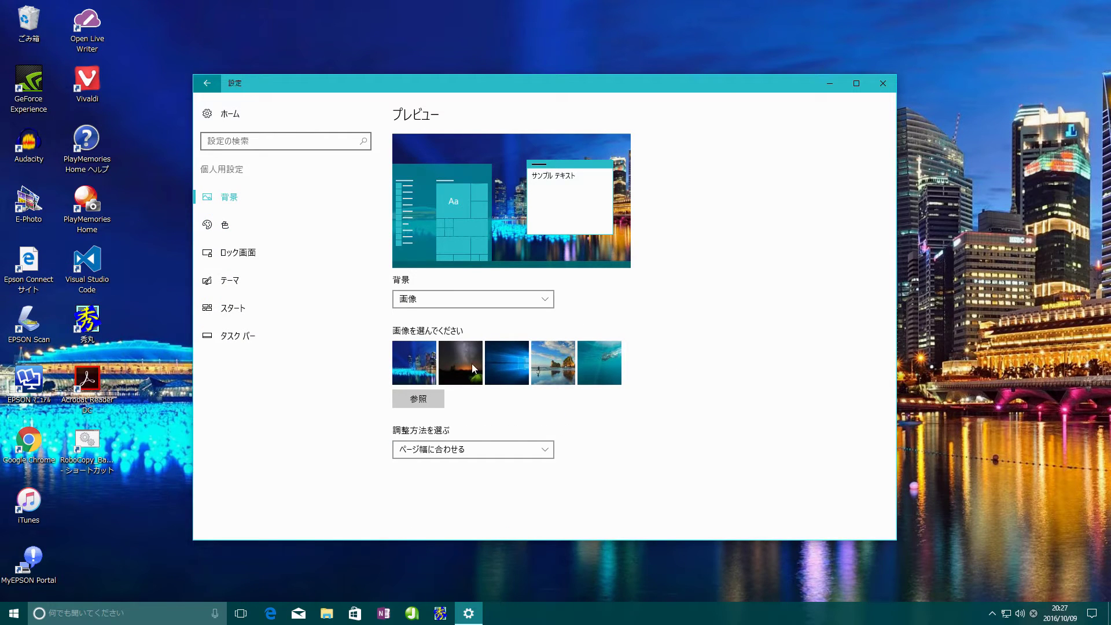
left_click(463, 363)
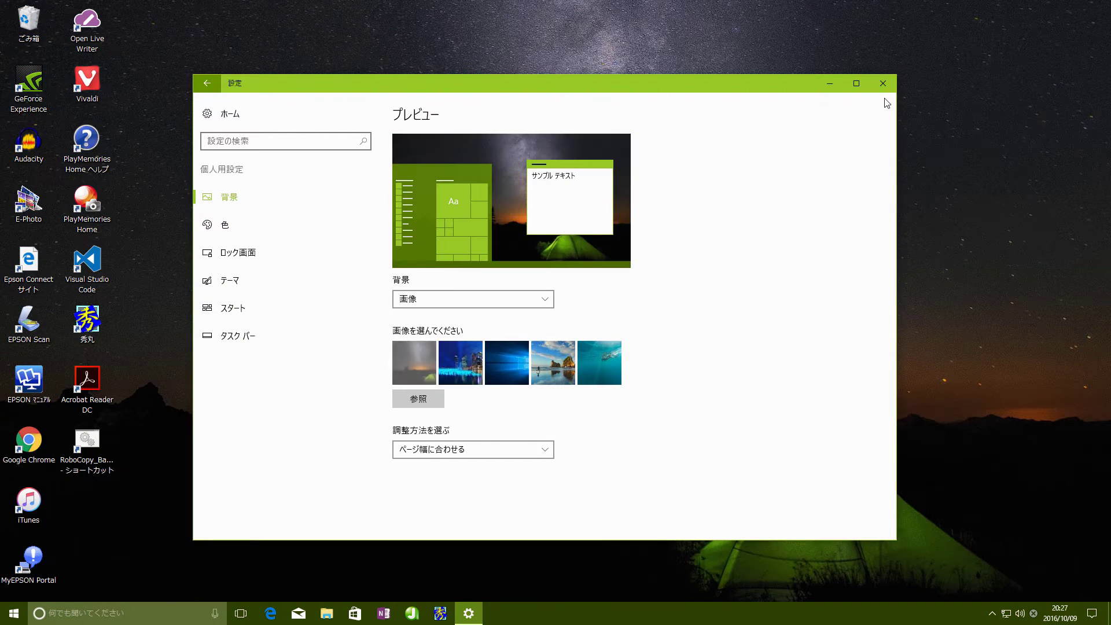
left_click(249, 226)
Minimize the settings window to examine the accent color on the desktop and Start menu, and bring the settings back
left_click(833, 85)
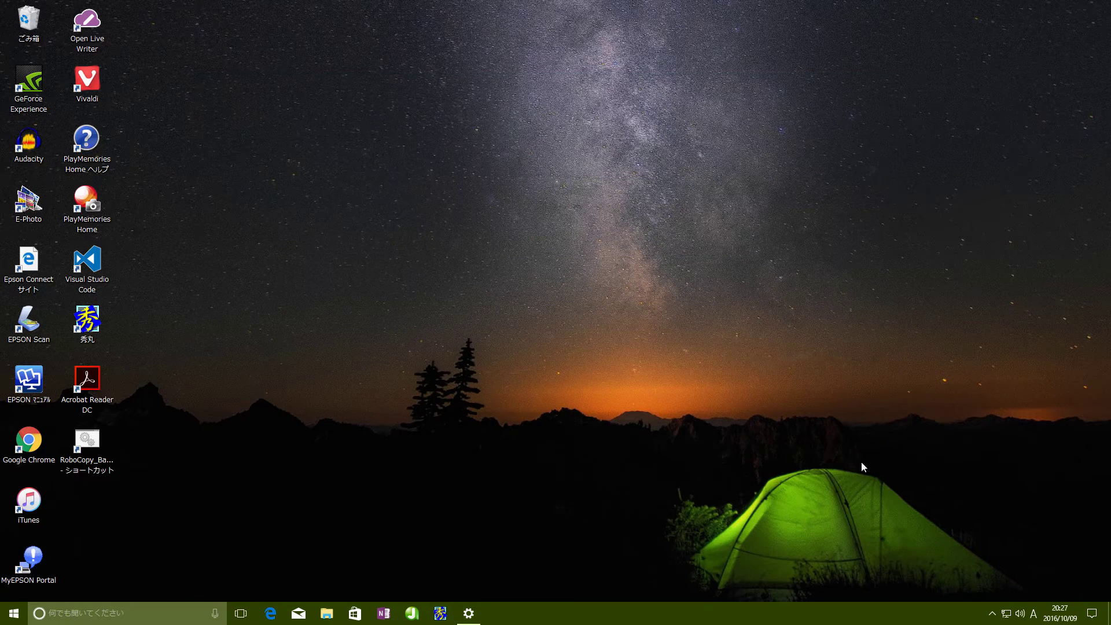
left_click(3, 618)
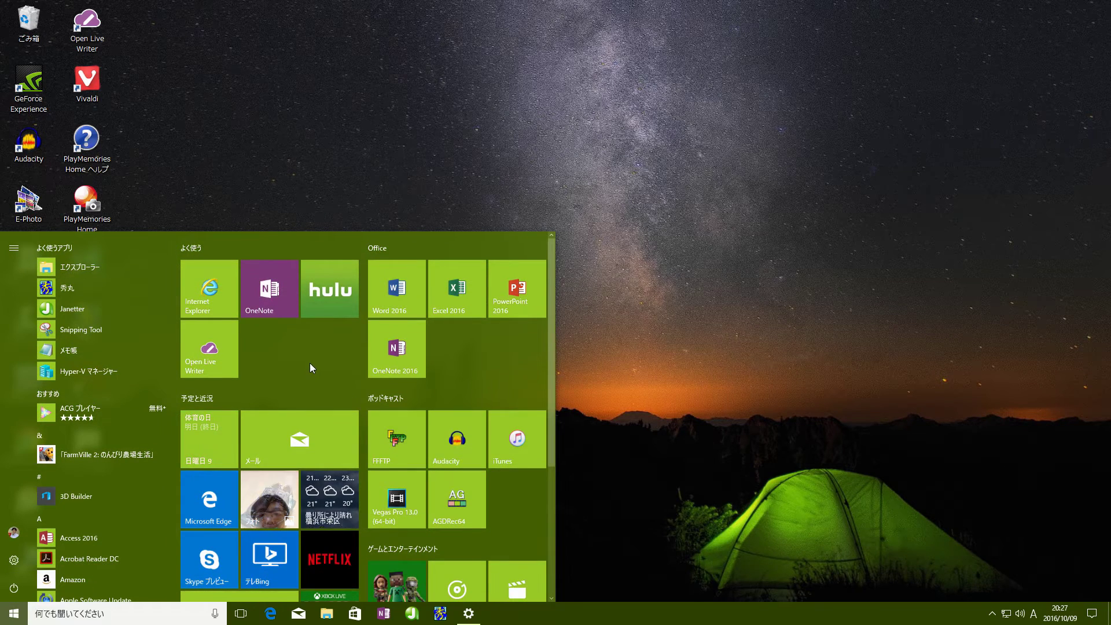
left_click(470, 613)
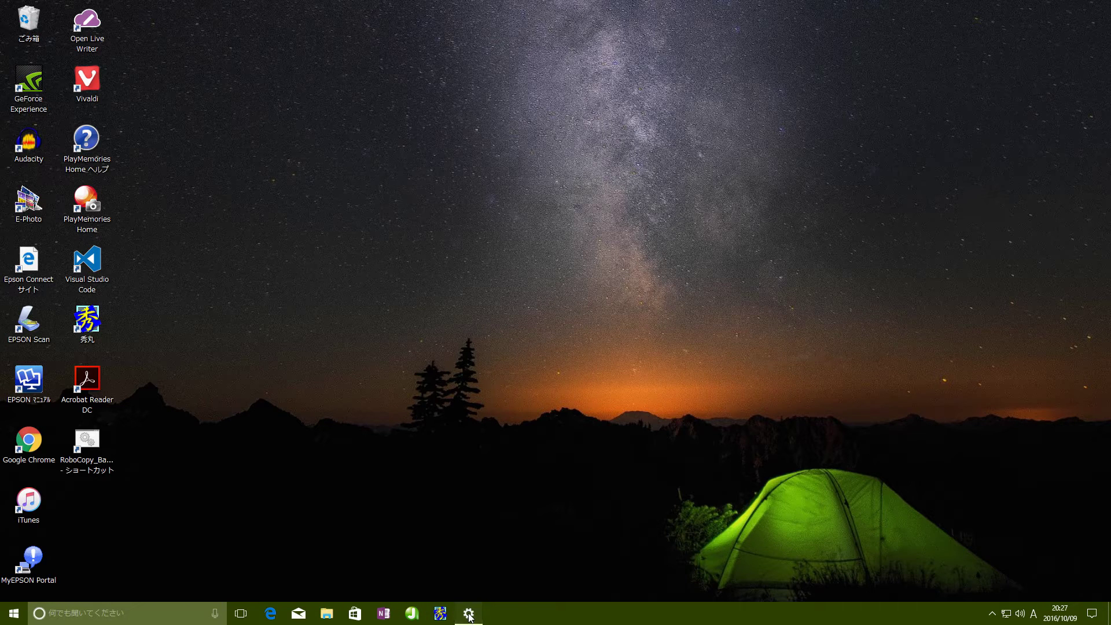
left_click(14, 612)
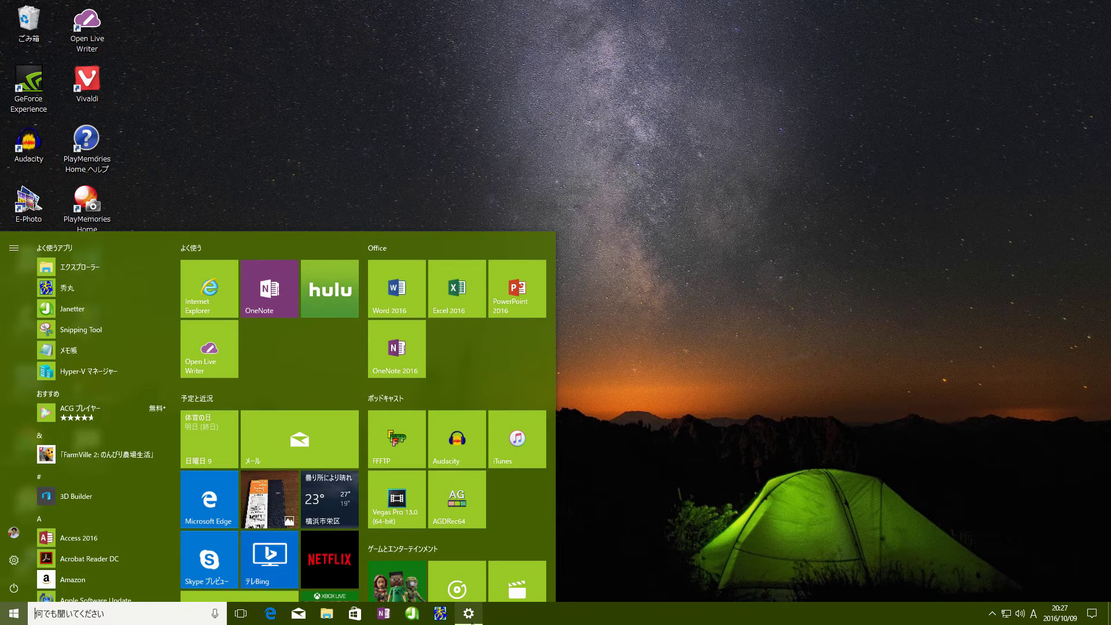
left_click(13, 559)
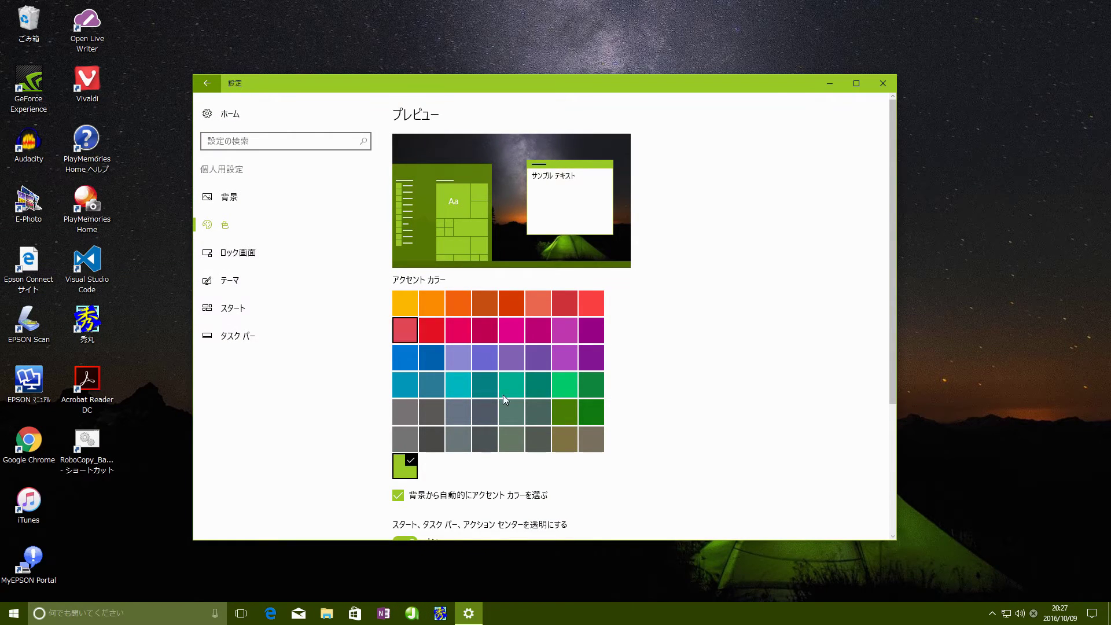
Turn off 背景から自動的にアクセント カラーを選ぶ, set the accent color to blue and check it in the Start menu
scroll(710, 375, "down", 2)
scroll(710, 374, "down", 2)
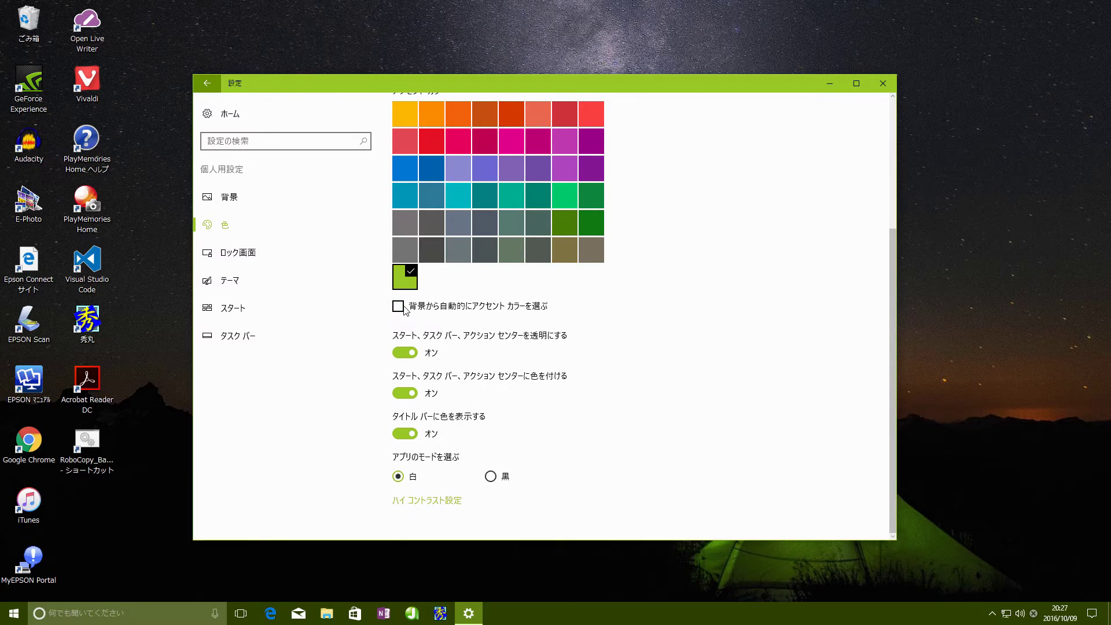
left_click(404, 168)
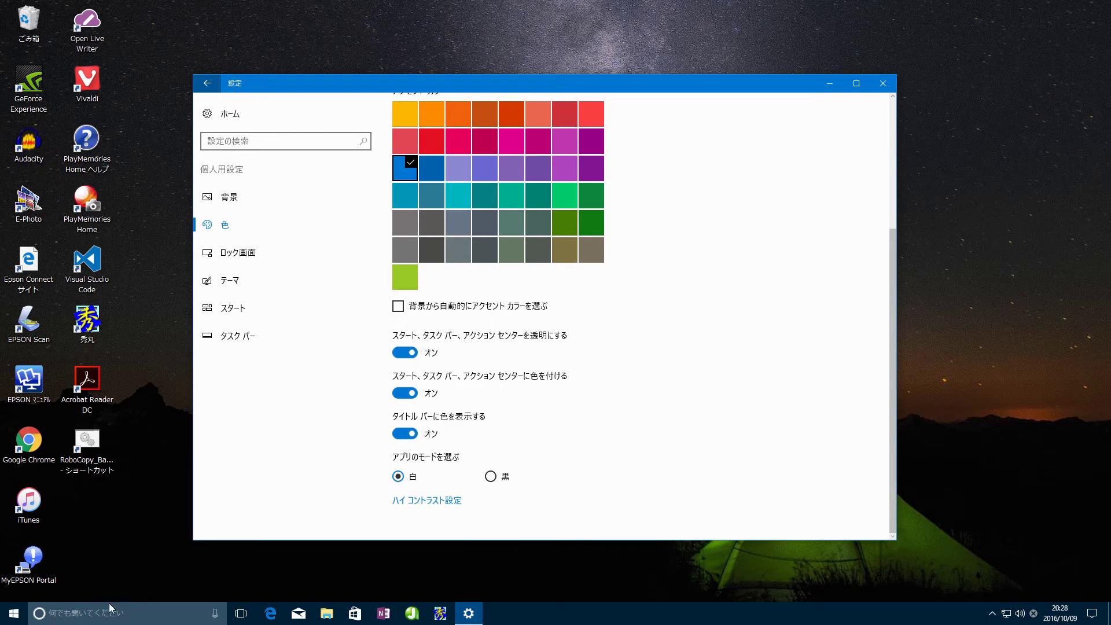
left_click(14, 617)
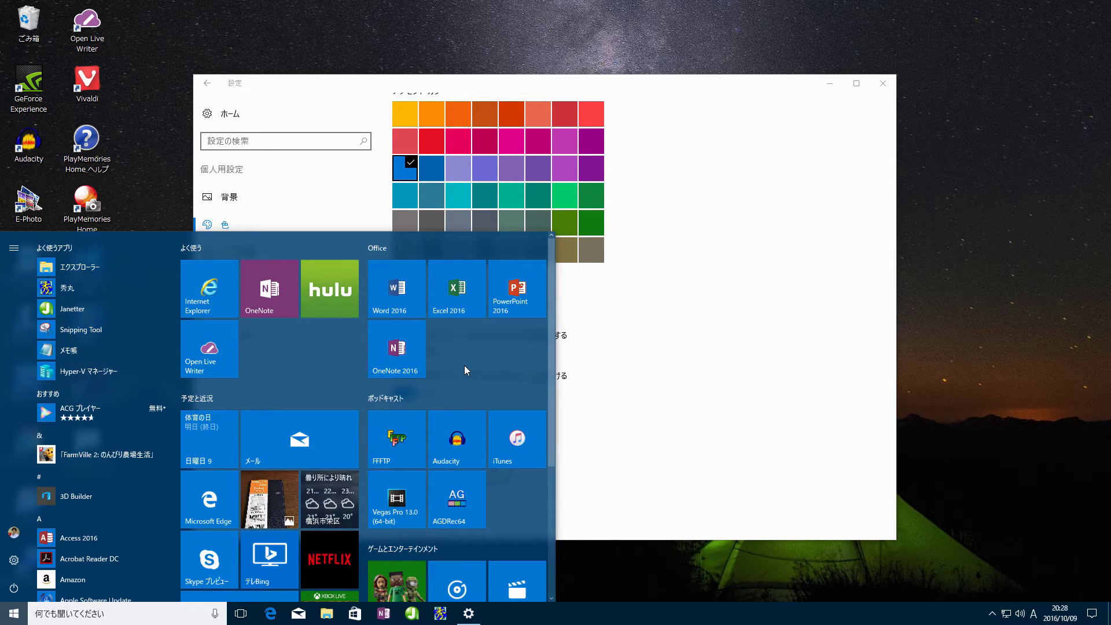
left_click(681, 384)
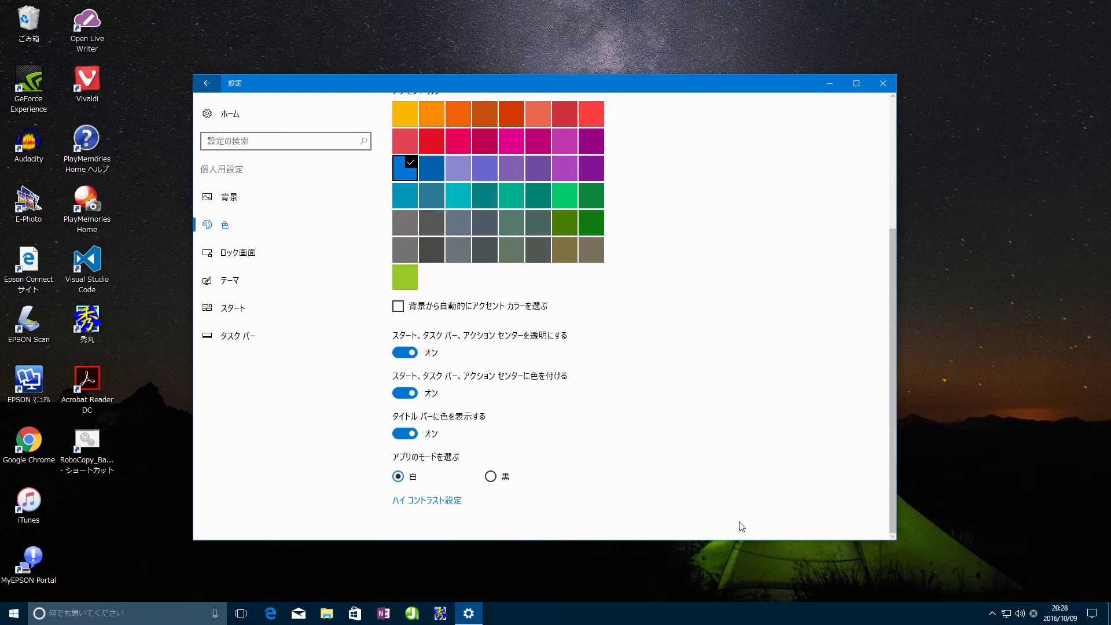
Examine the action center's transparency by moving the settings window partly beneath it, and move the window back
left_click(1088, 616)
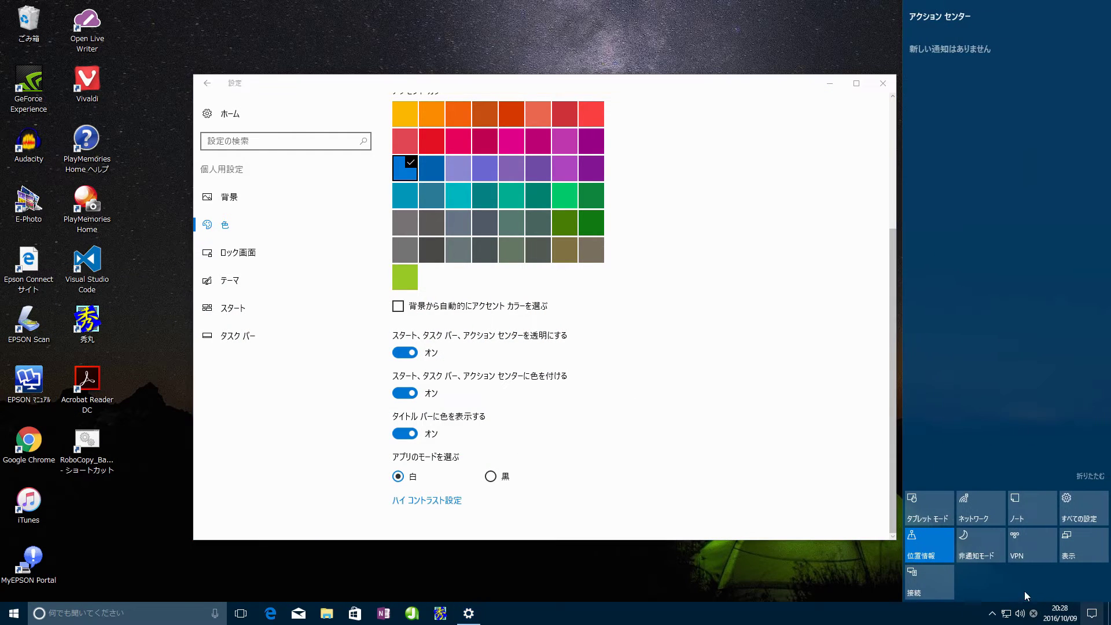
left_click_drag(738, 84, 850, 101)
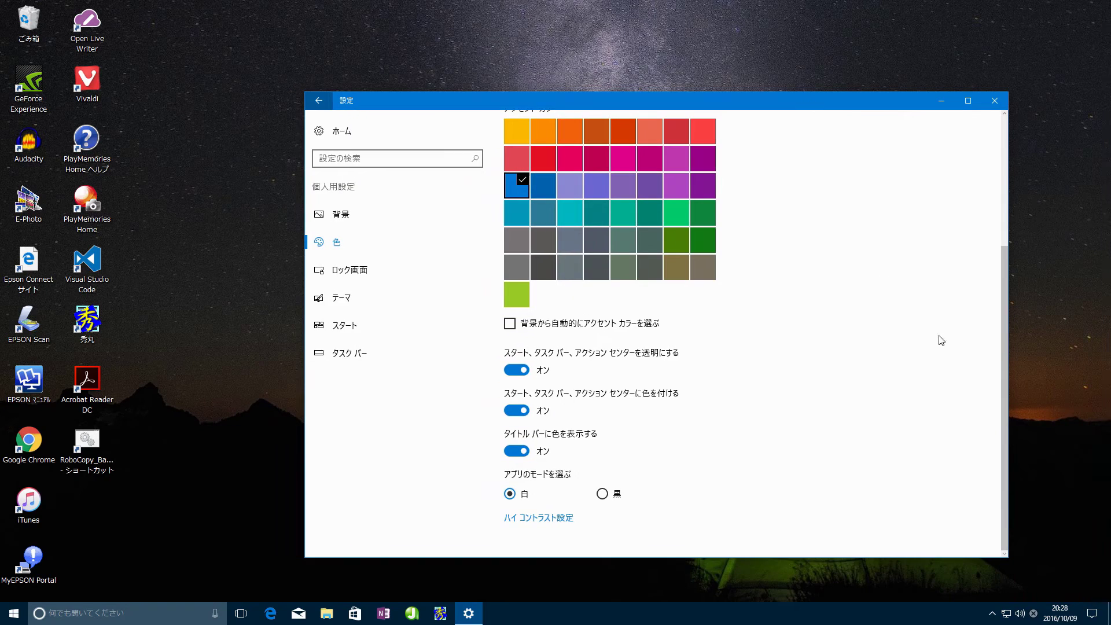
left_click(1092, 615)
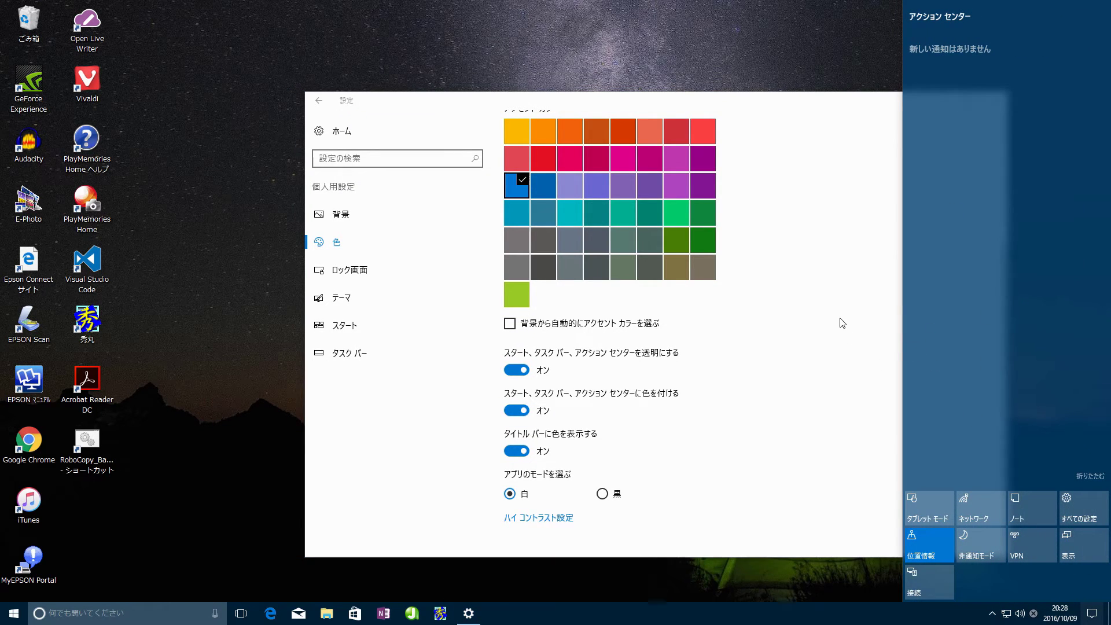
left_click_drag(746, 103, 614, 90)
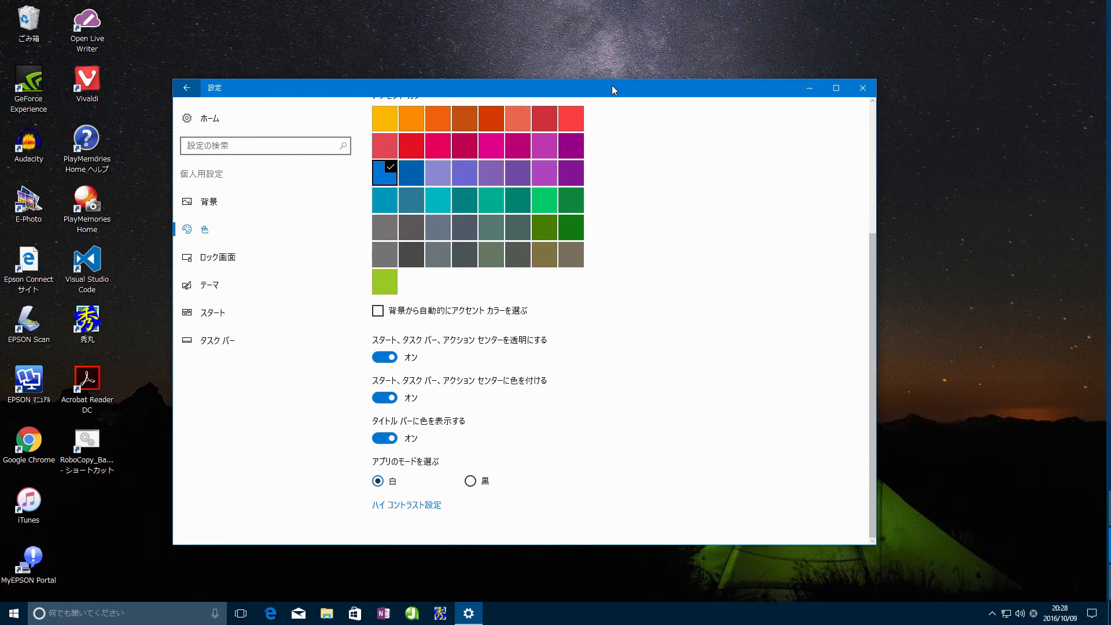
Turn off スタート、タスク バー、アクション センターを透明にする to check the Start menu and action center, and turn it back on
left_click(384, 358)
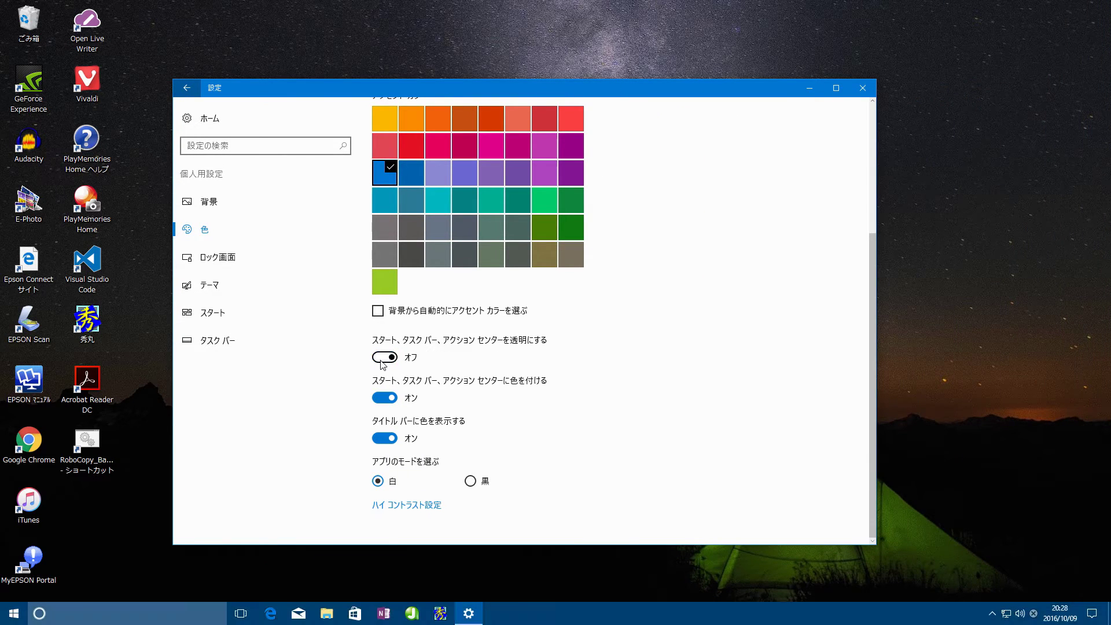
left_click(12, 618)
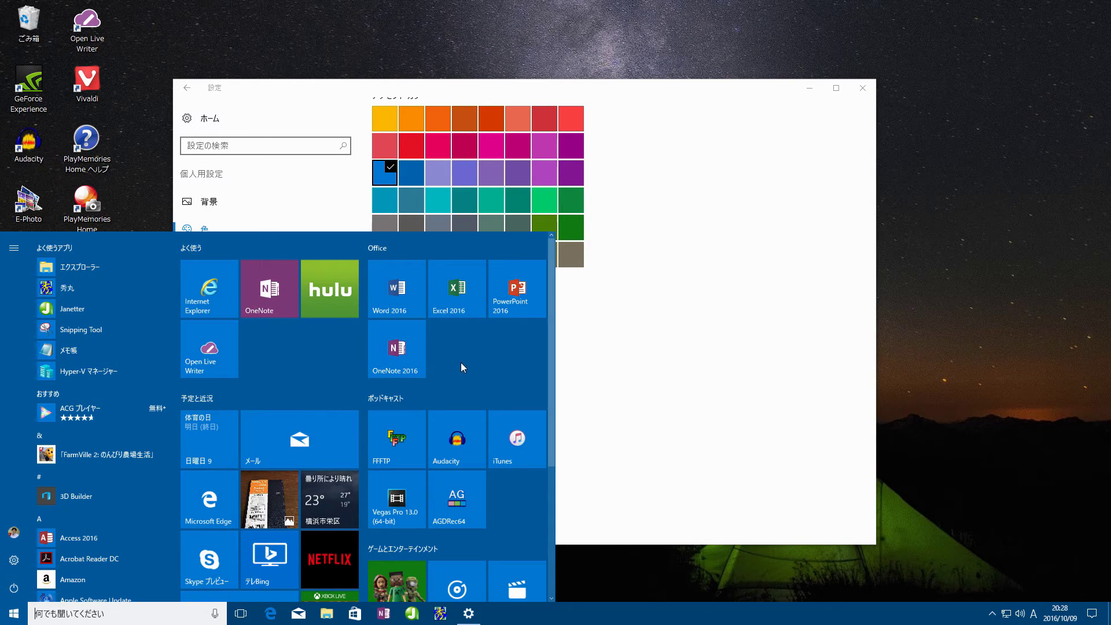
left_click(1091, 614)
left_click_drag(718, 102, 842, 119)
left_click(1092, 614)
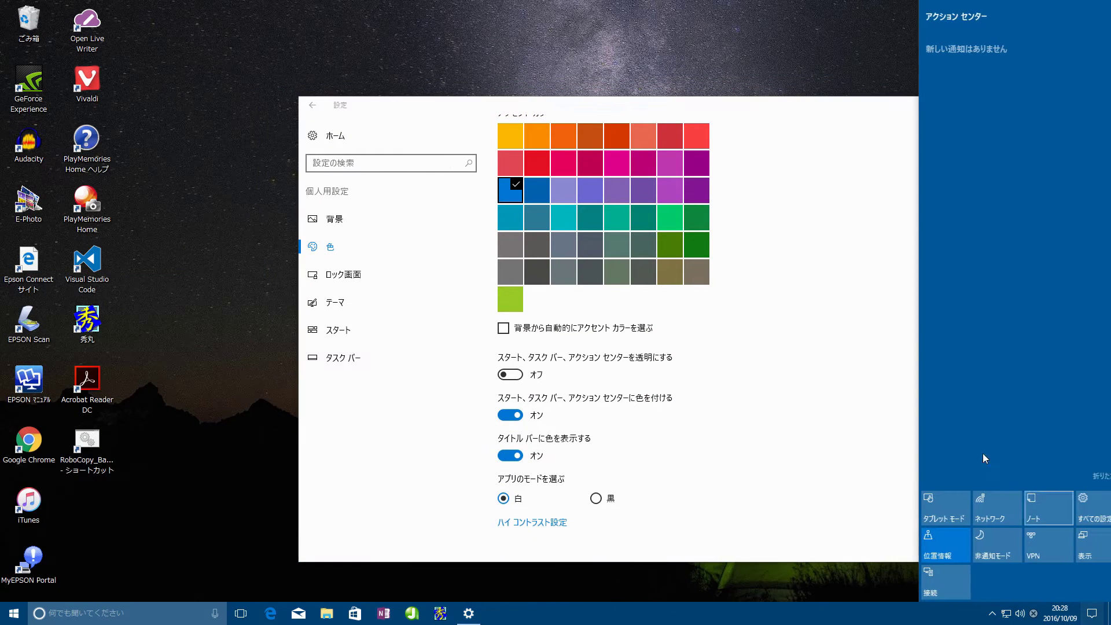
left_click(751, 335)
left_click(510, 375)
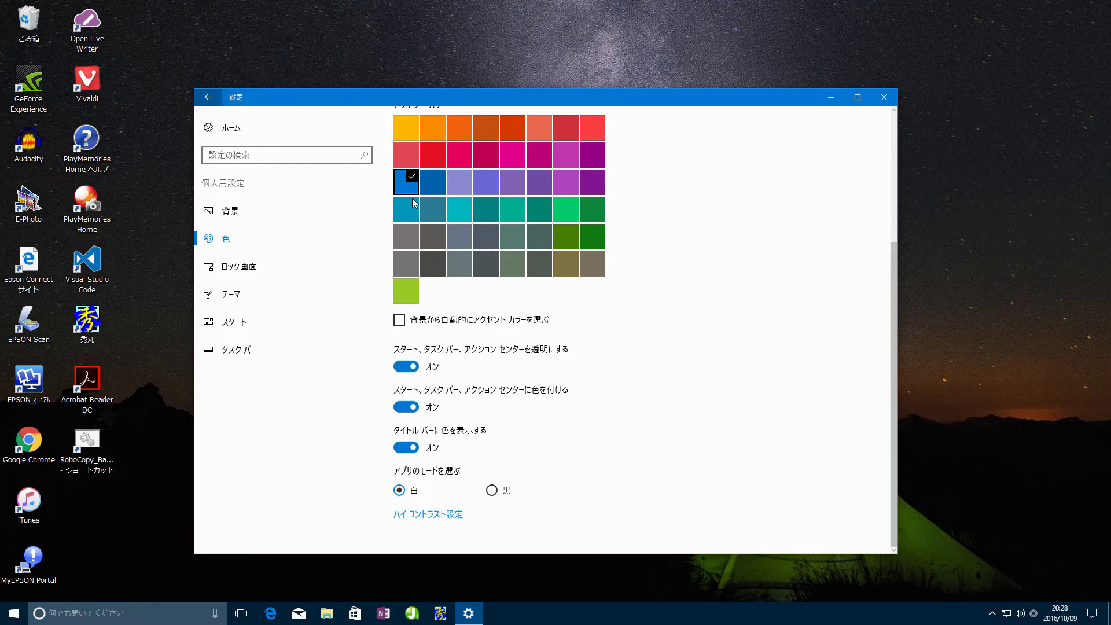
Turn off スタート、タスク バー、アクション センターに色を付ける to check the Start menu and action center, and turn it back on
left_click(405, 407)
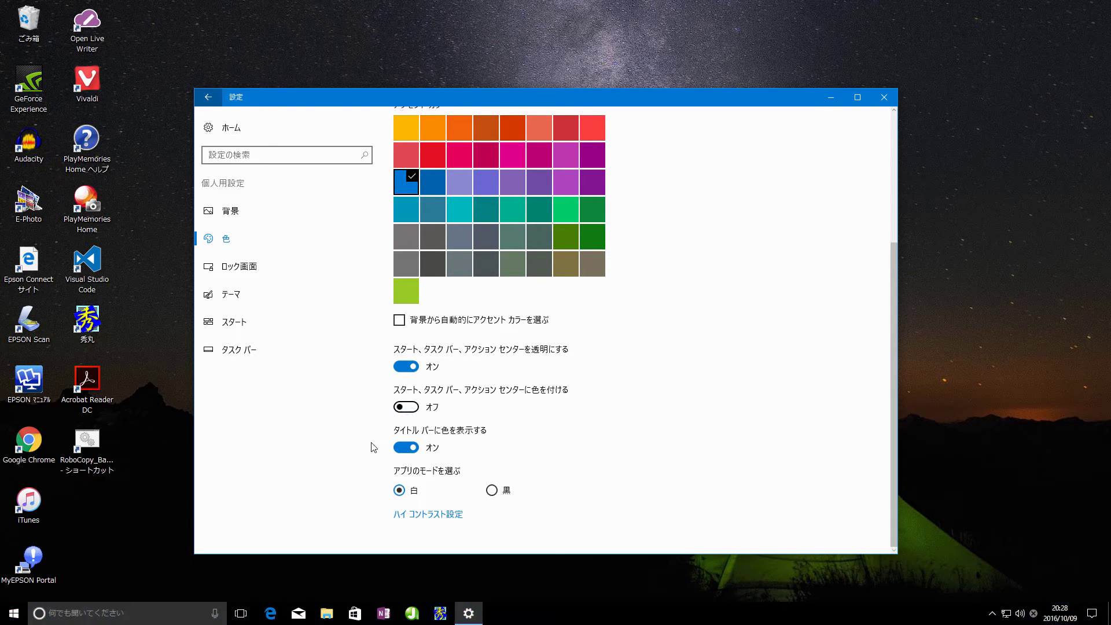
left_click(14, 612)
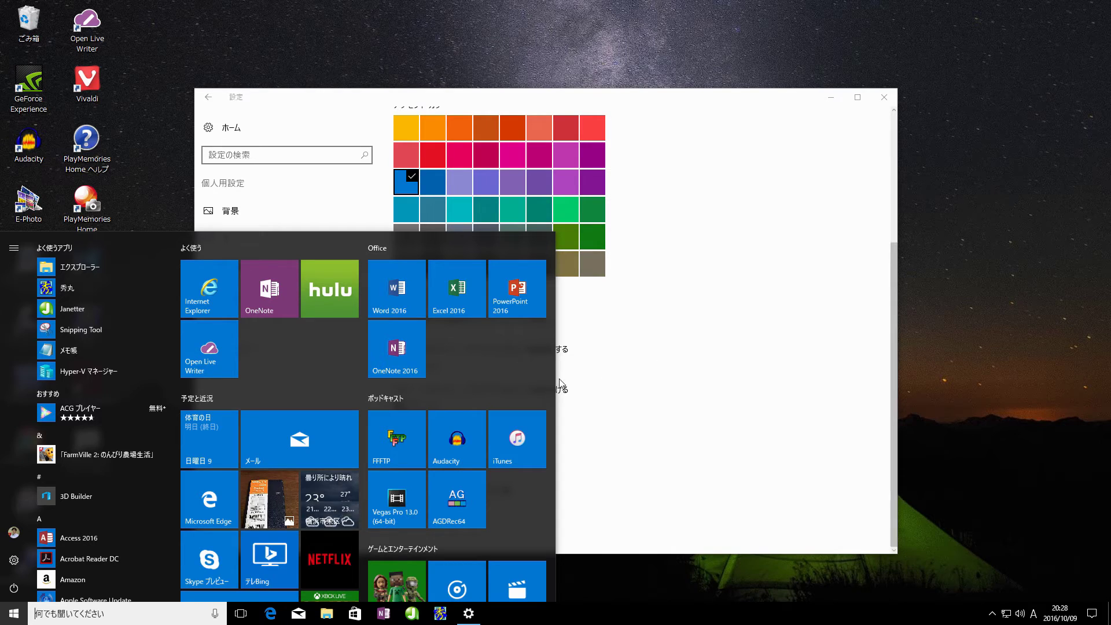
left_click(1092, 614)
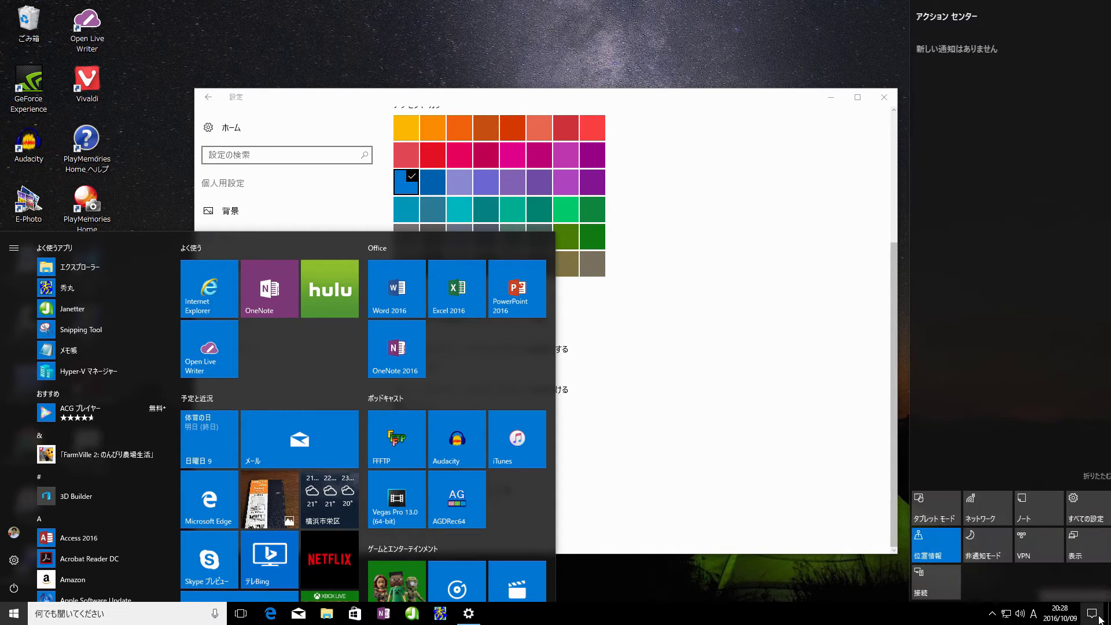
left_click(772, 408)
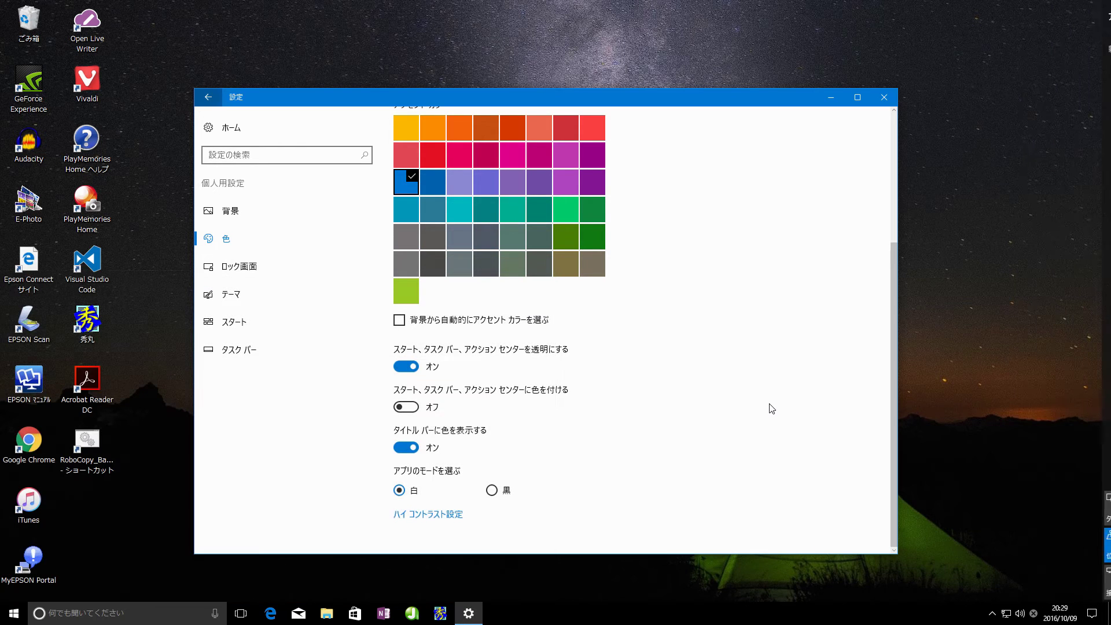
left_click(412, 409)
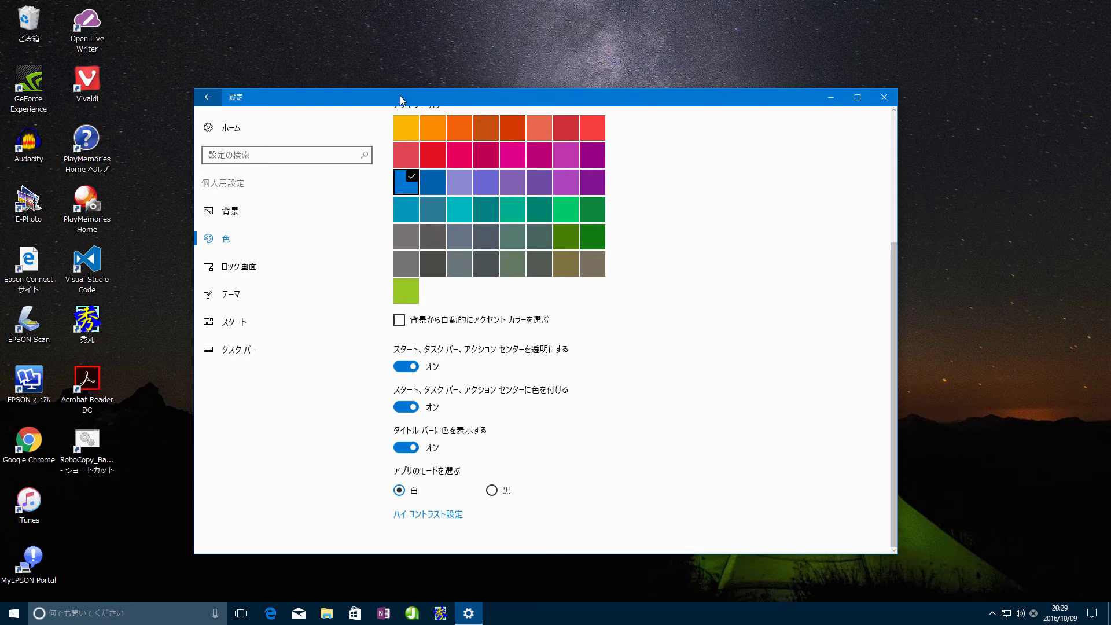
Turn off タイトル バーに色を表示する to examine the settings window's title bar, and turn it back on
left_click(408, 448)
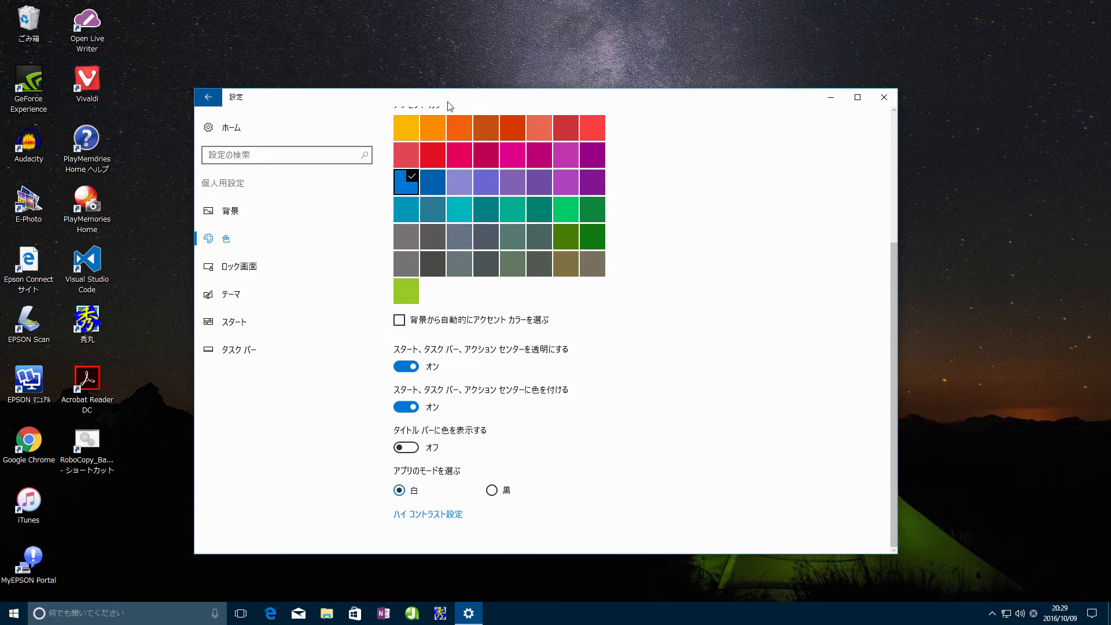
left_click_drag(511, 107, 492, 101)
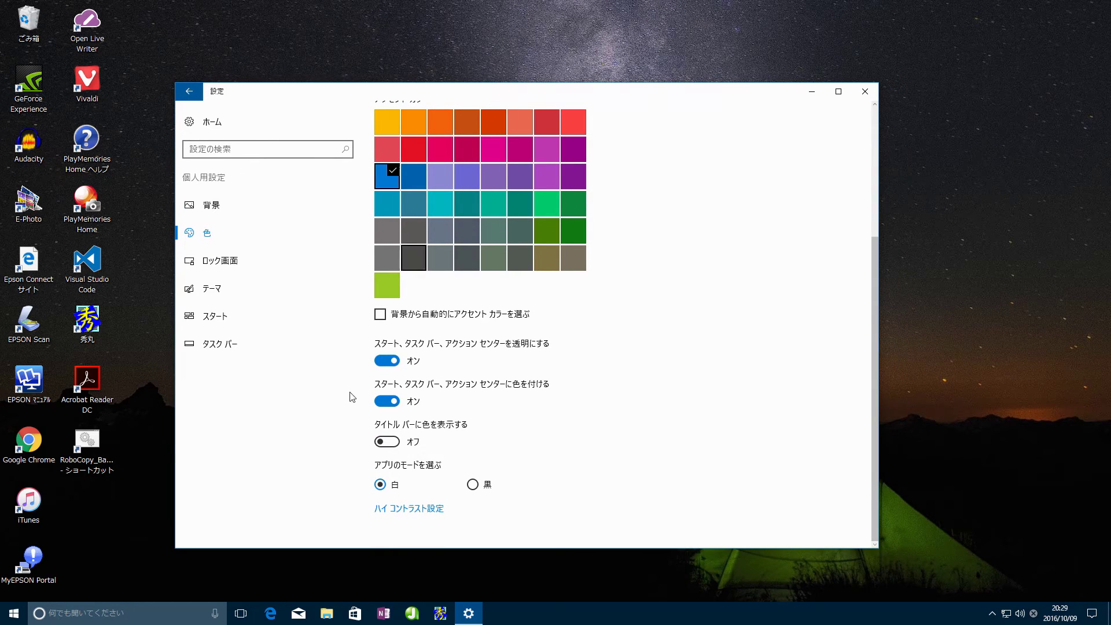
left_click(14, 612)
left_click(14, 613)
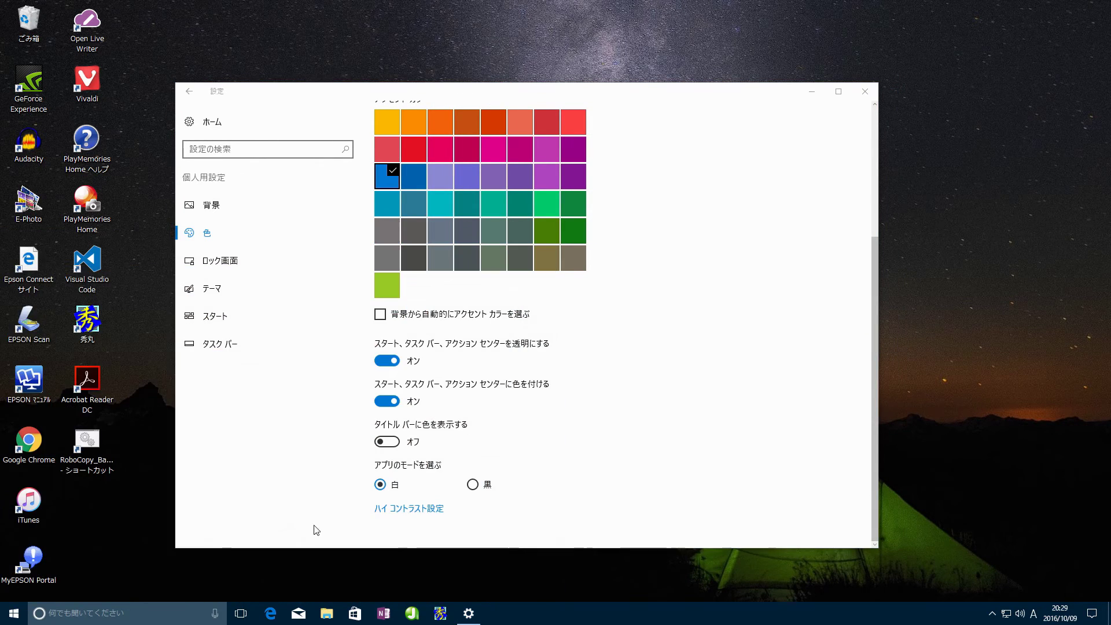
left_click(393, 444)
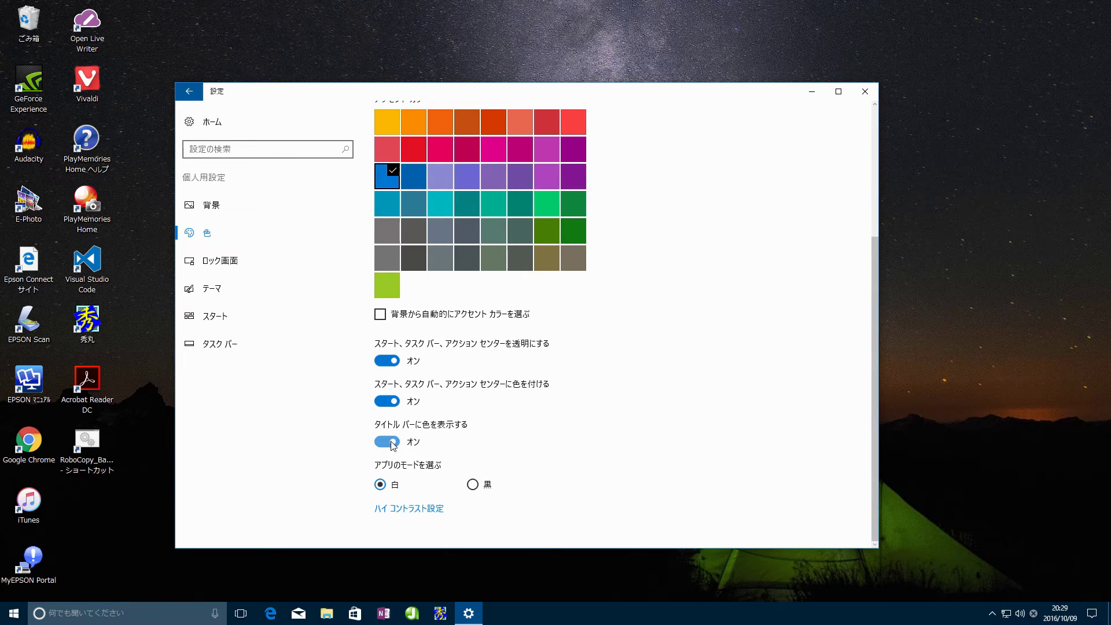
Check the title bar color in the プレビュー image and on a File Explorer window, and close that window
scroll(618, 380, "up", 3)
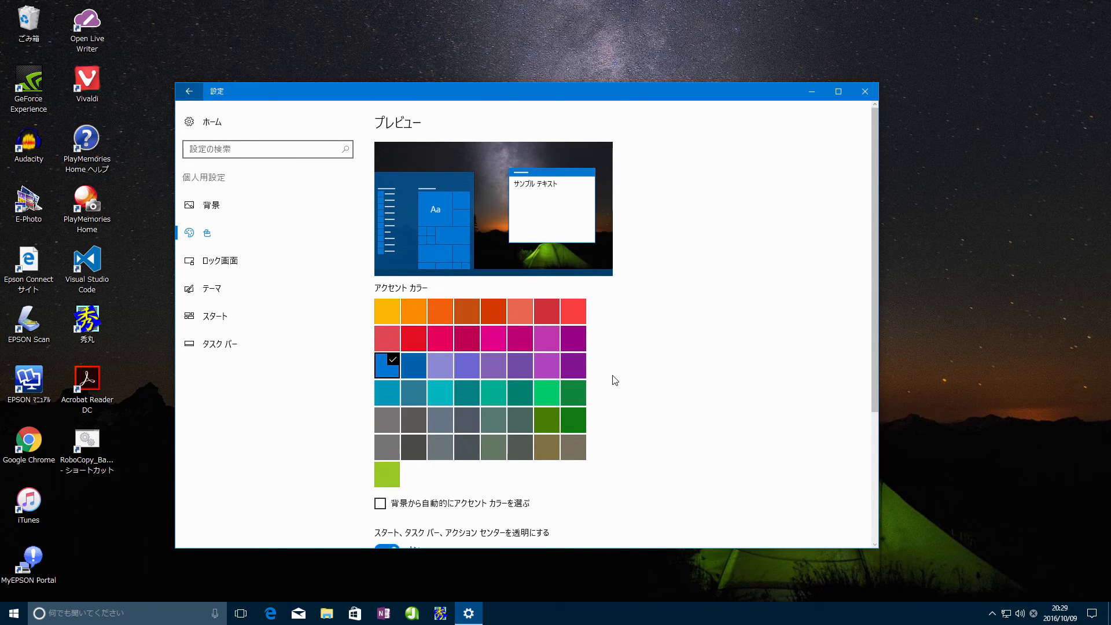
scroll(618, 381, "down", 5)
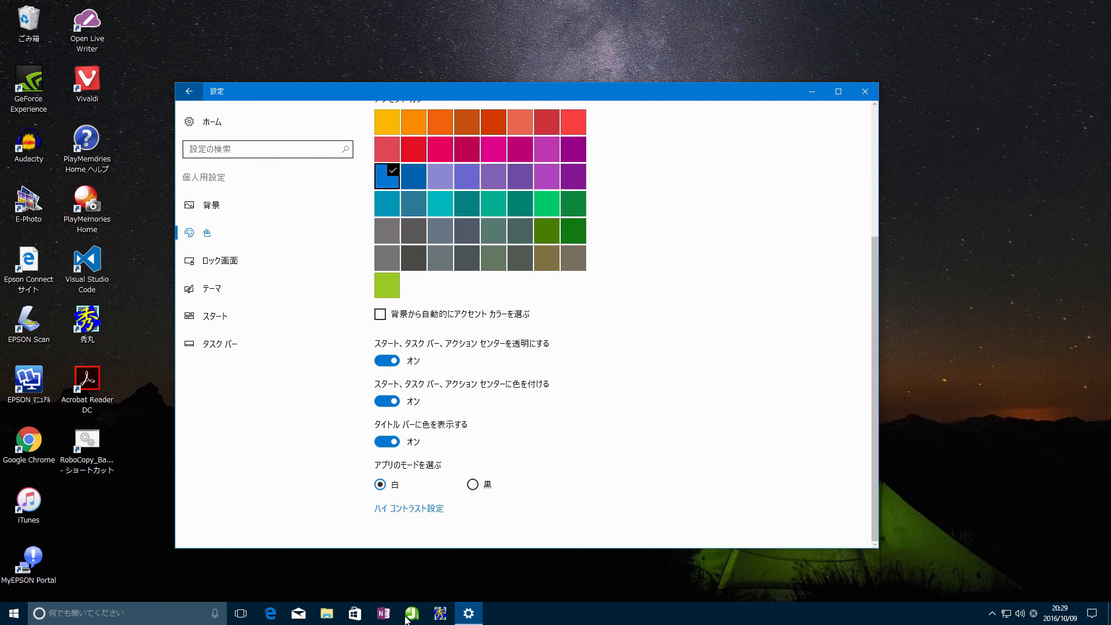
left_click(325, 615)
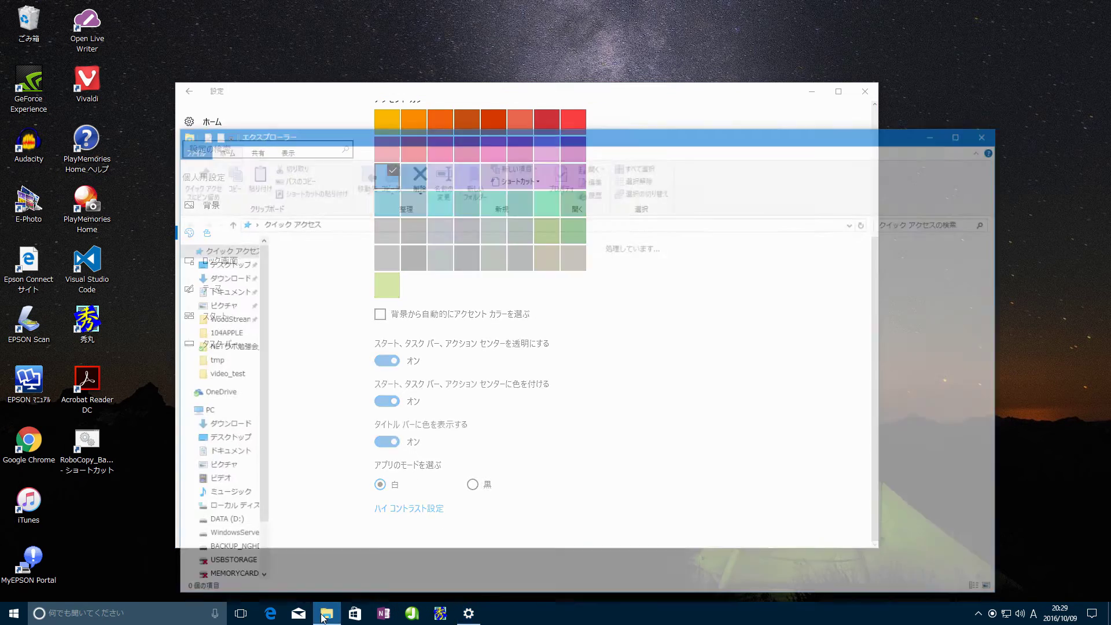
left_click(988, 138)
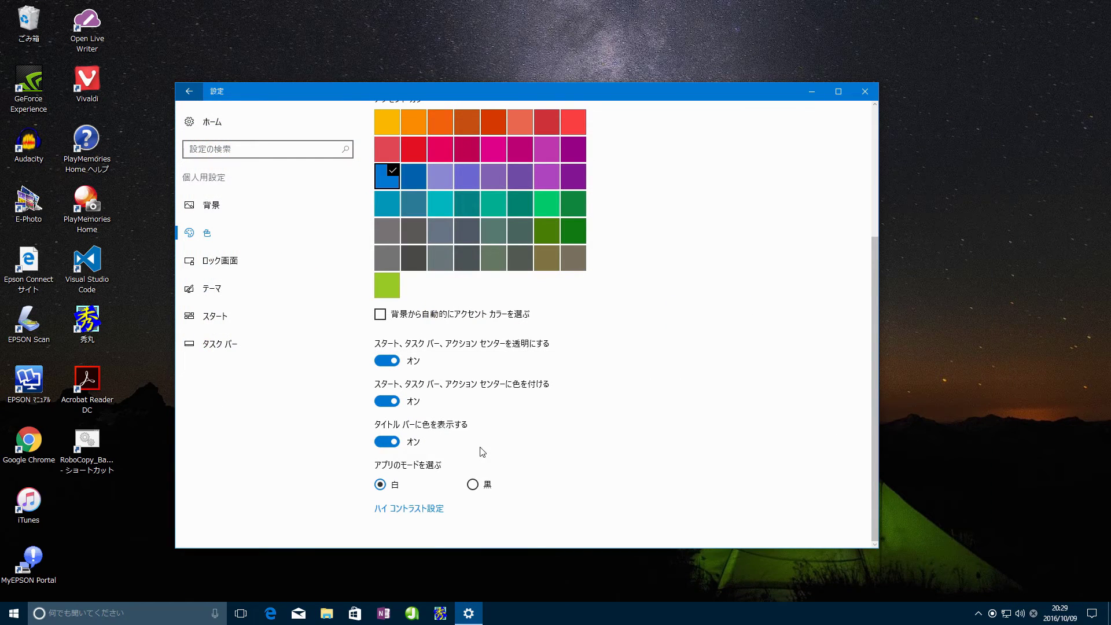
Set the app mode to 黒, check it on other settings pages and return to the 色 page options
left_click(473, 485)
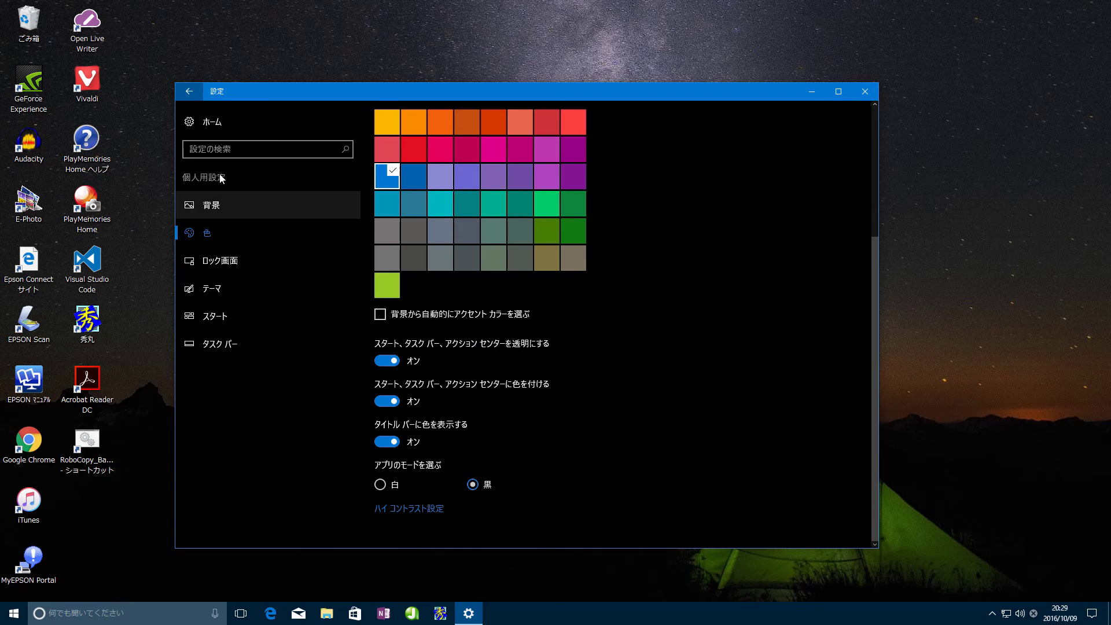
left_click(192, 97)
left_click(648, 355)
left_click(243, 129)
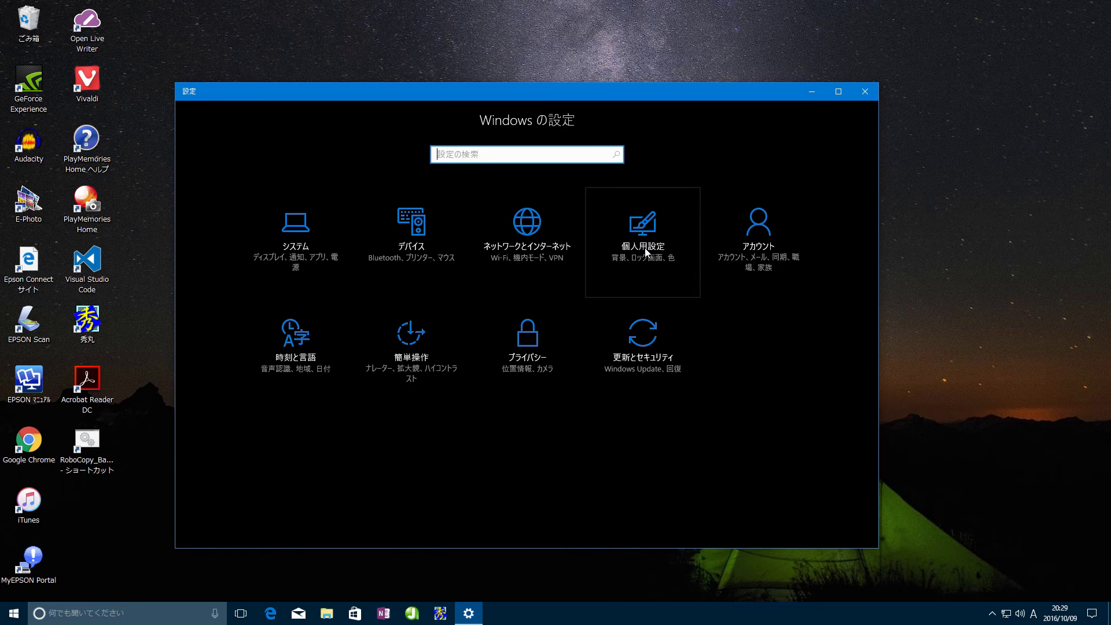
left_click(643, 241)
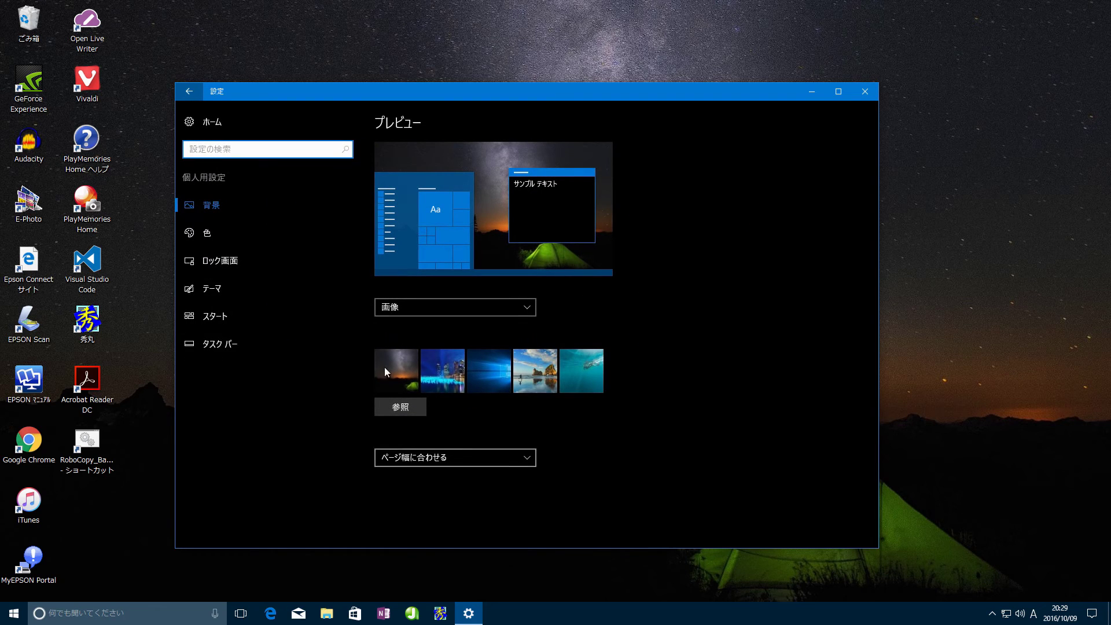
left_click(208, 238)
scroll(628, 430, "down", 5)
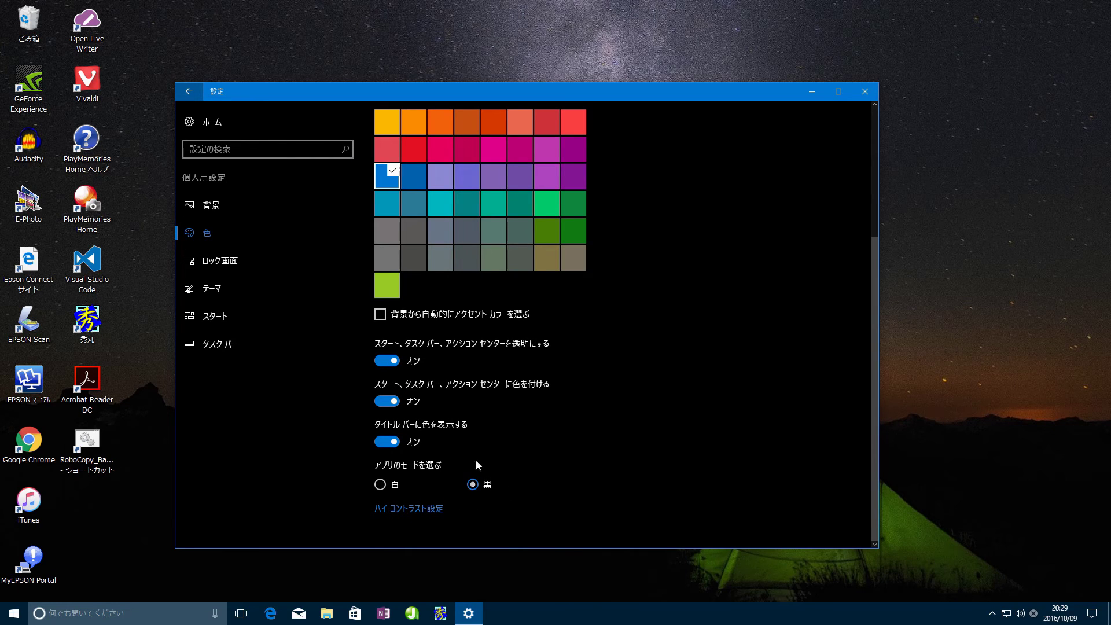
Apply the ハイコントラスト 黒 theme from the high contrast settings and check it on the window and Start menu
left_click(422, 509)
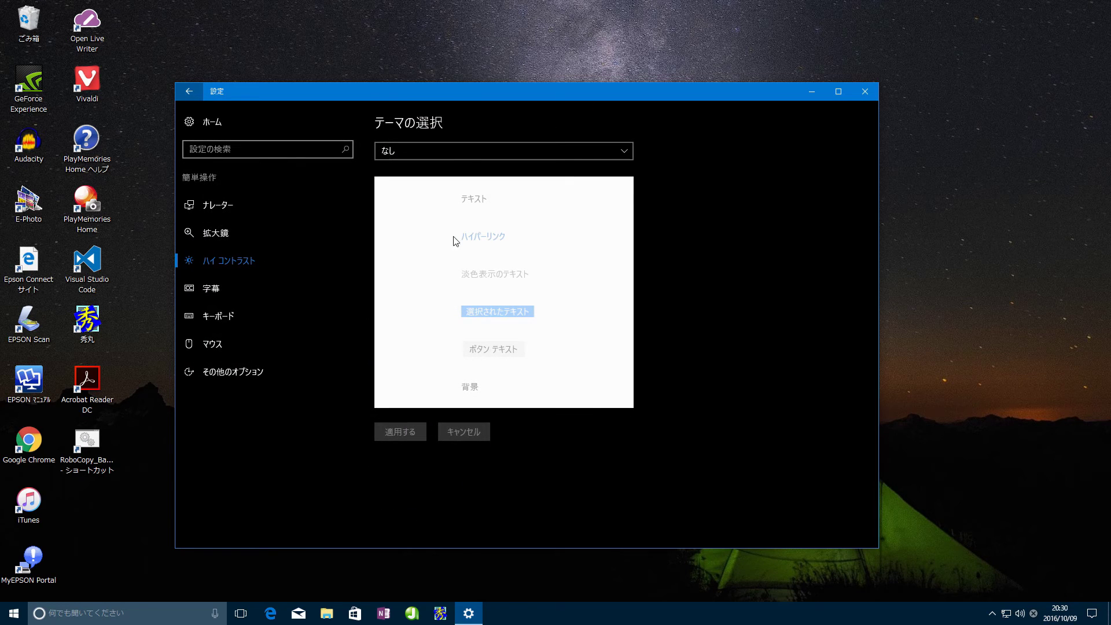
left_click(448, 151)
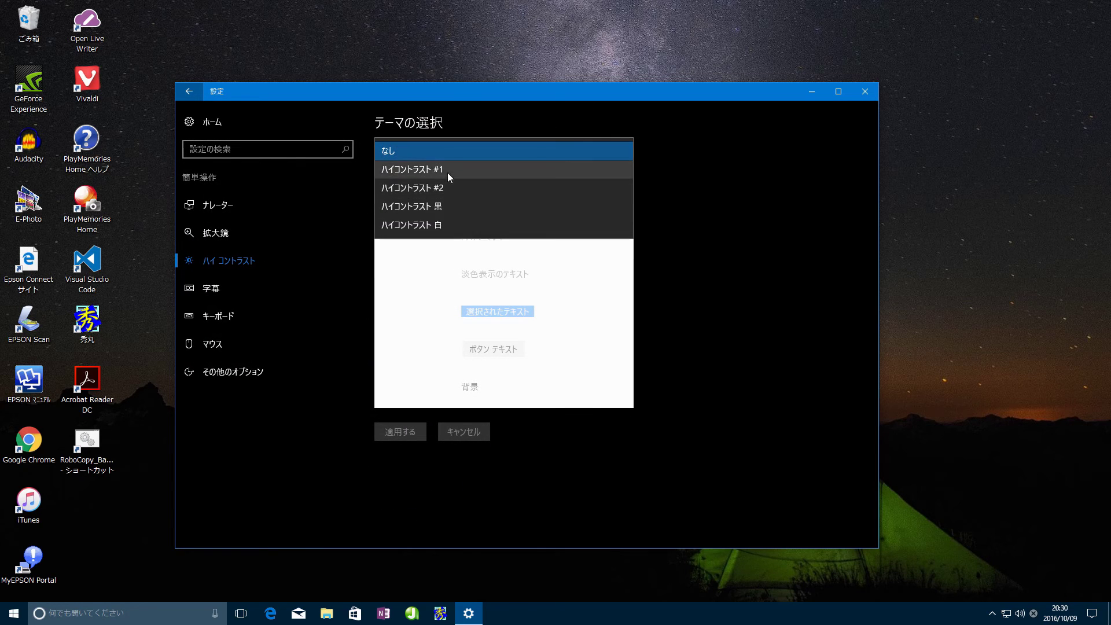
left_click(445, 206)
left_click(393, 432)
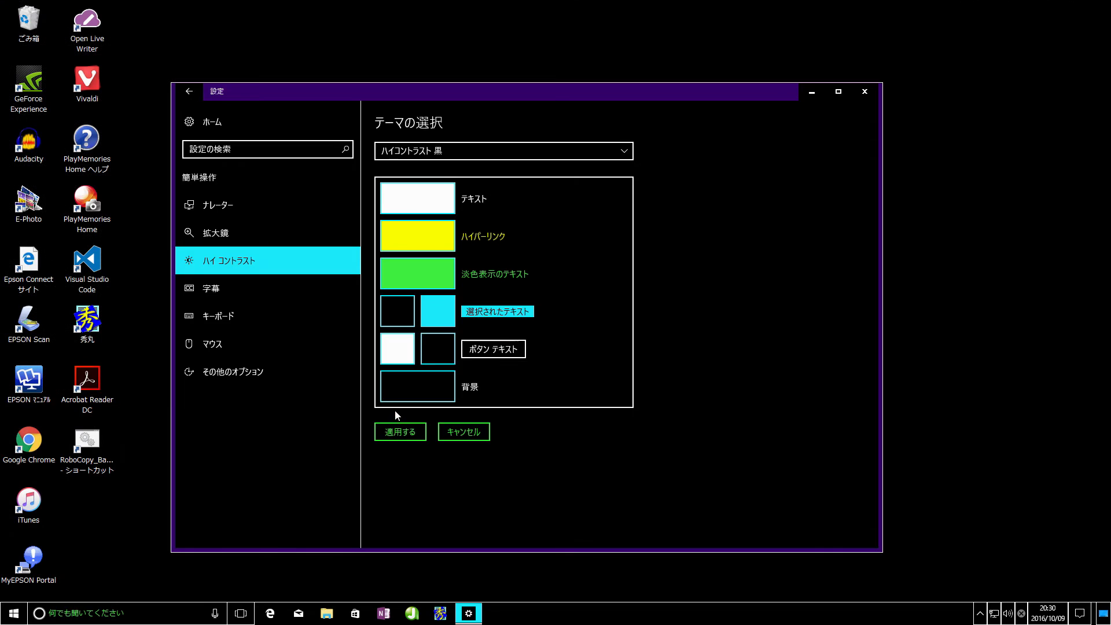
left_click_drag(508, 92, 480, 68)
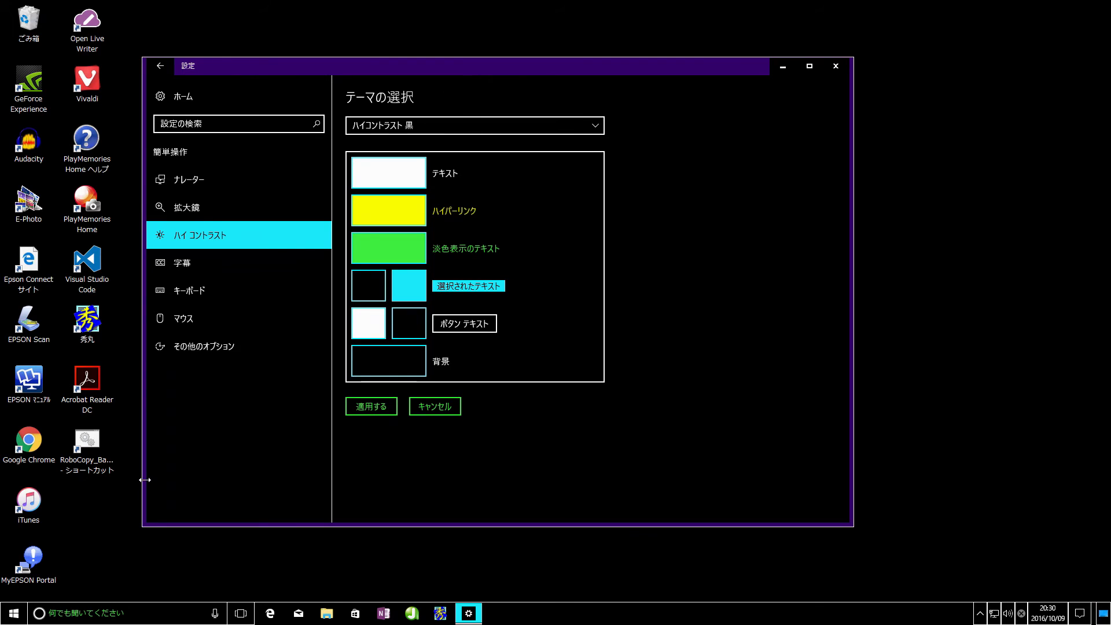
left_click(14, 614)
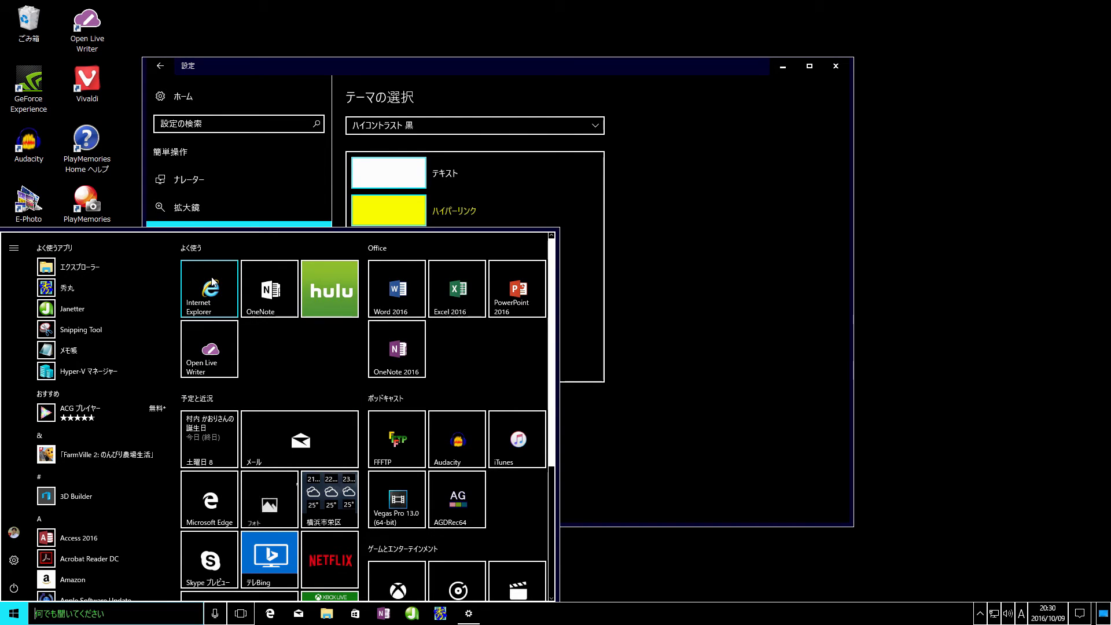
left_click(661, 245)
Apply the ハイコントラスト 白 theme and check its look in the Start menu
left_click(565, 125)
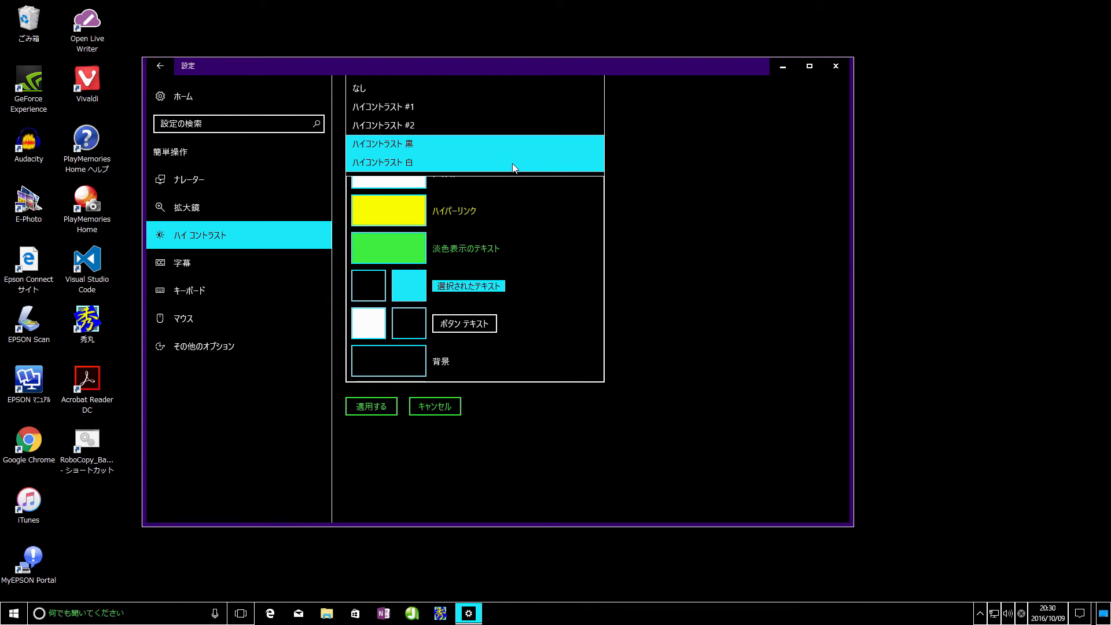
left_click(513, 165)
left_click(364, 408)
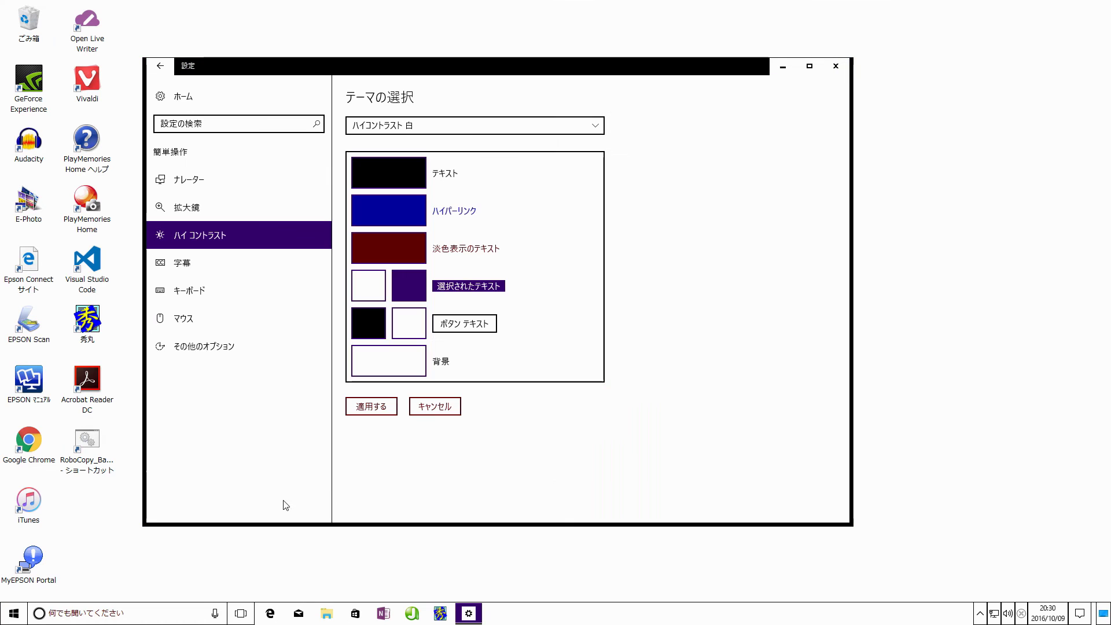
left_click(14, 613)
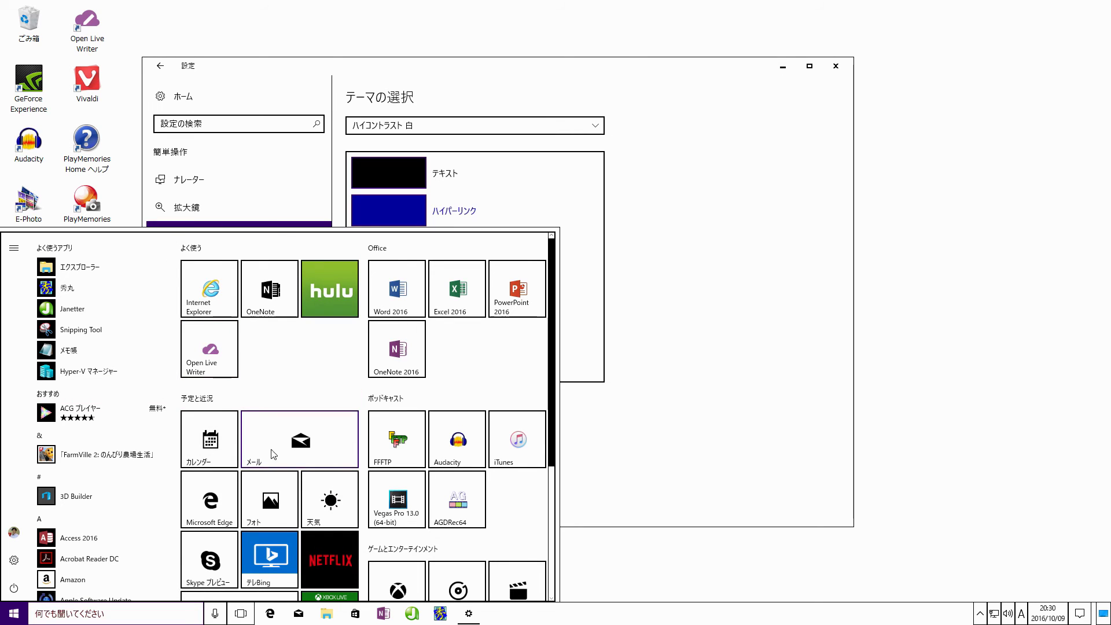
left_click(615, 313)
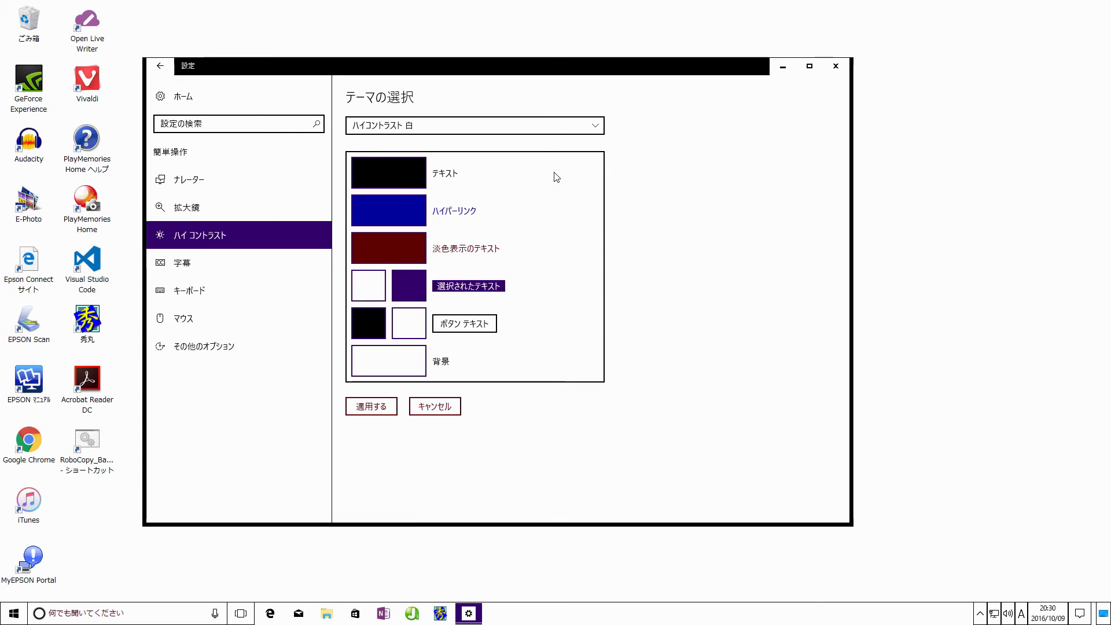
Apply the ハイコントラスト #2 theme and check its look in the Start menu
left_click(523, 126)
left_click(478, 127)
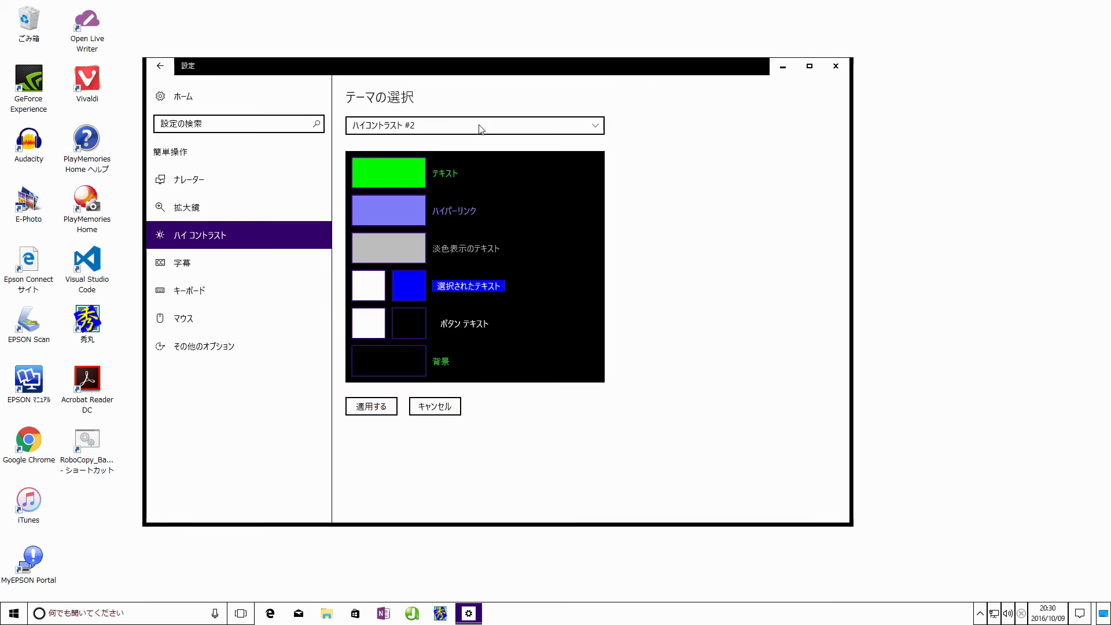
left_click(371, 407)
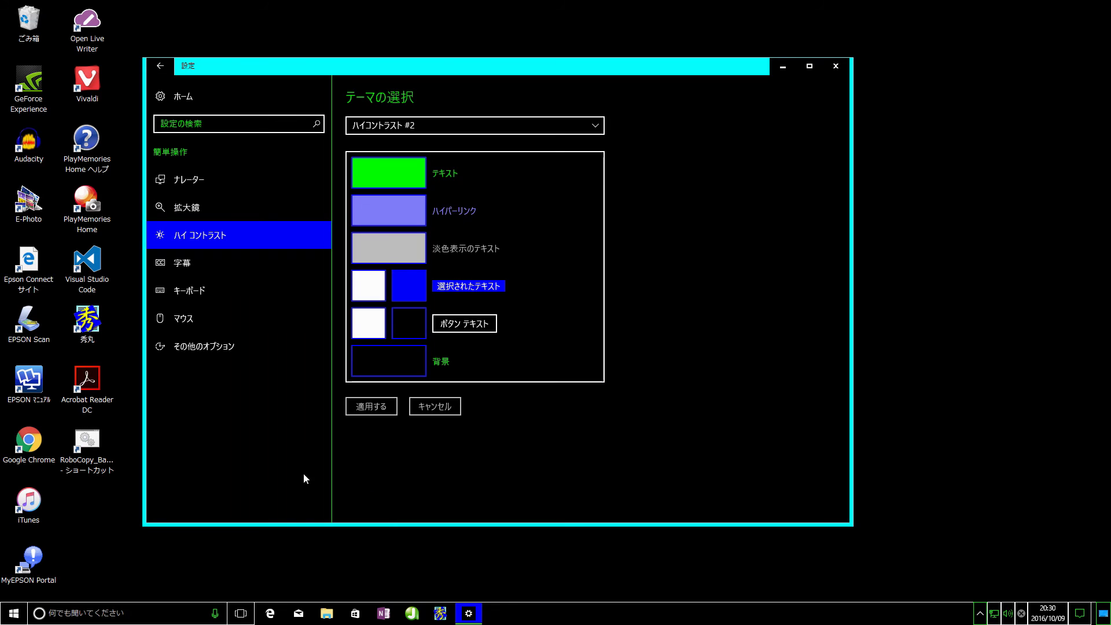
left_click(14, 613)
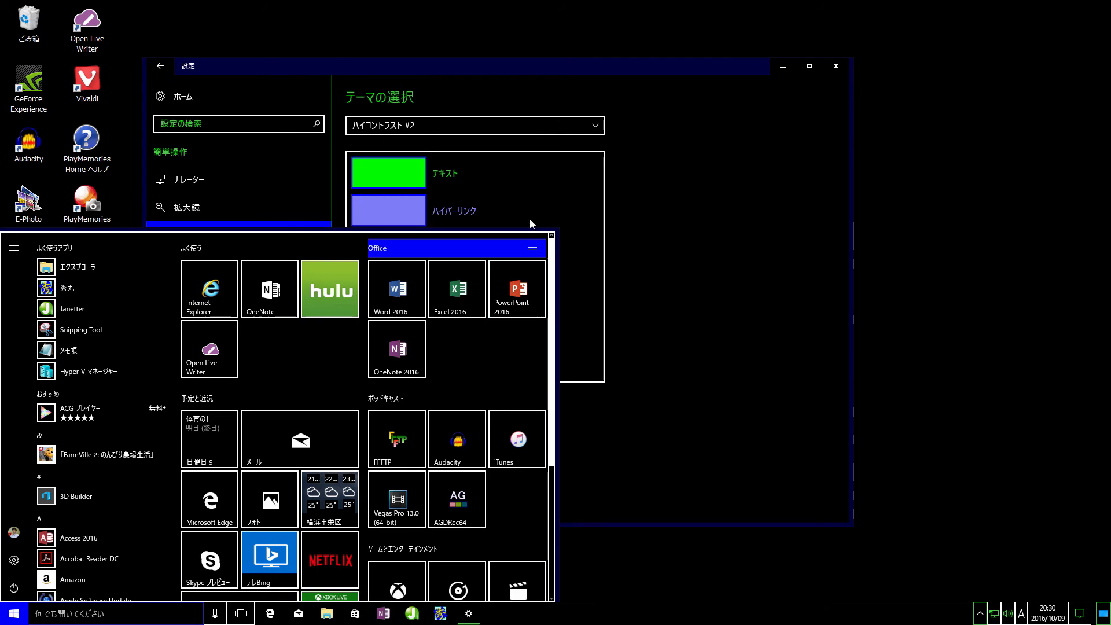
left_click(688, 242)
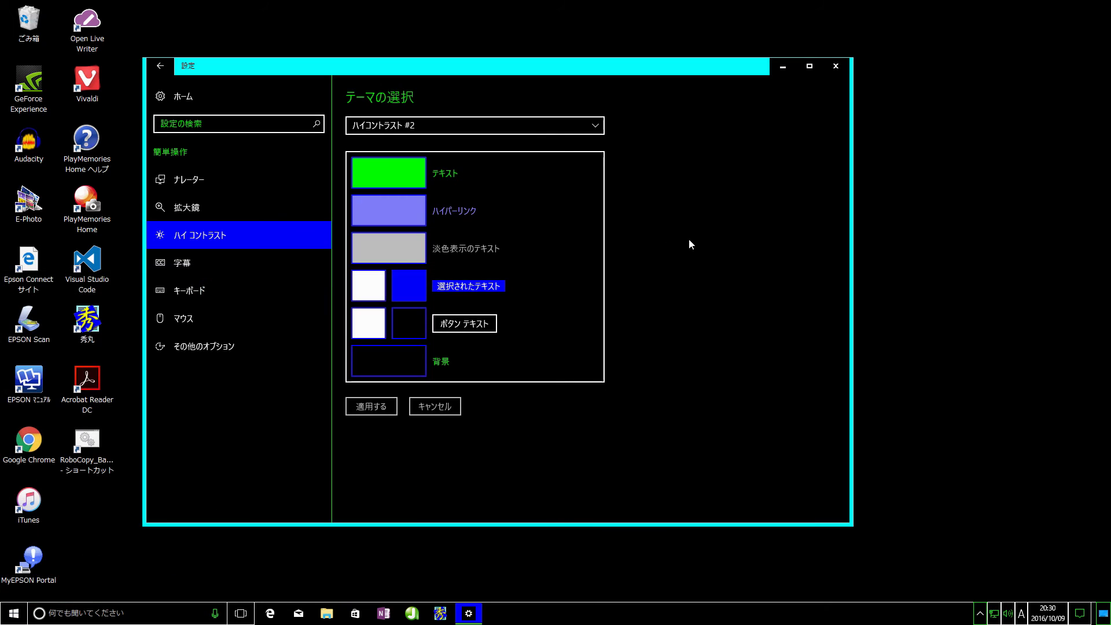
Apply the ハイコントラスト #1 theme and check its look in the Start menu
left_click(520, 129)
left_click(502, 119)
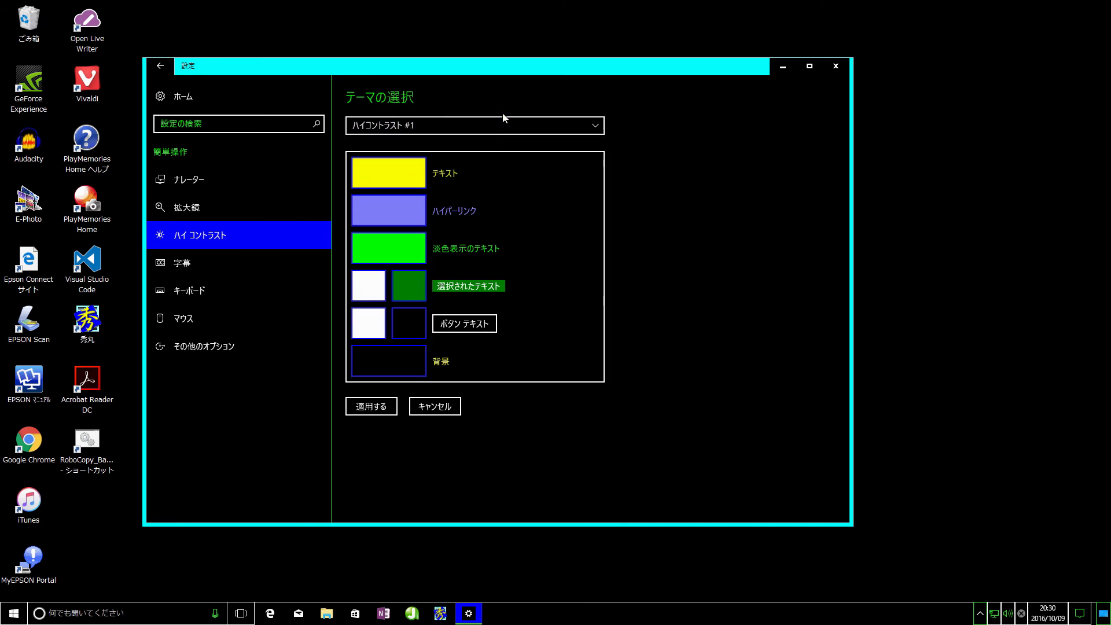
left_click(357, 409)
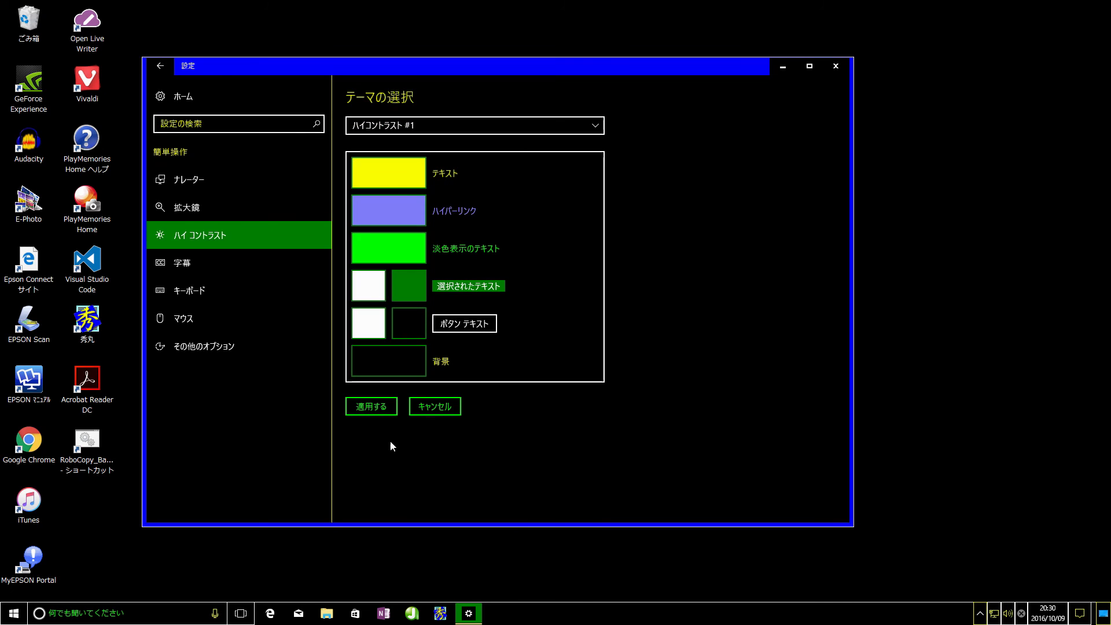
left_click(23, 604)
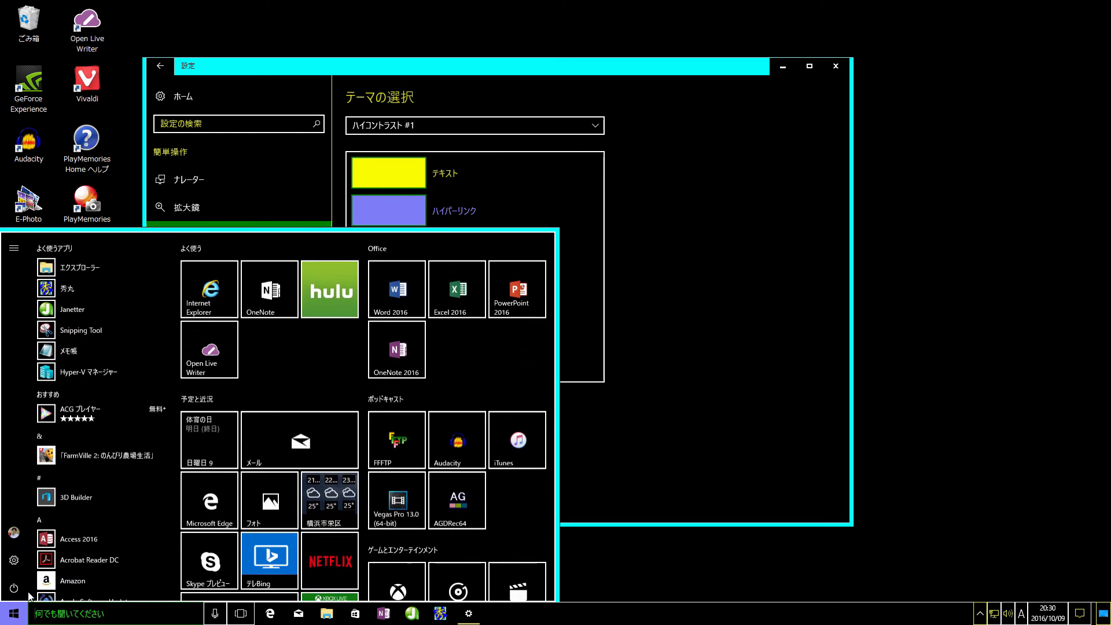
left_click(643, 344)
Turn off high contrast by applying the なし theme, and return to the 色 page of the personalization settings
left_click(436, 127)
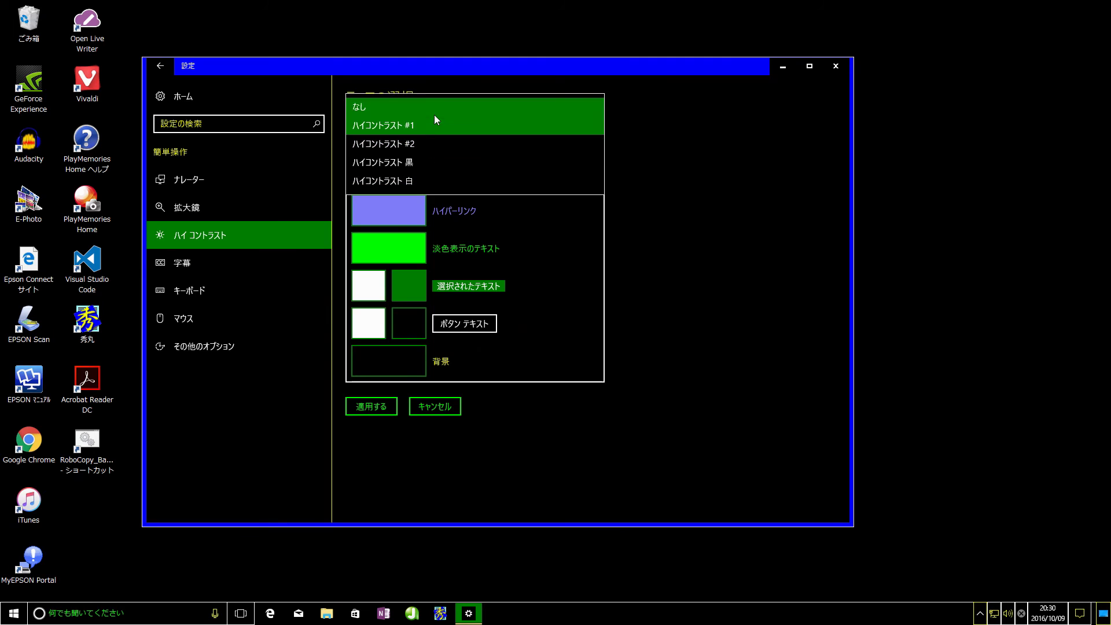
left_click(434, 111)
left_click(379, 405)
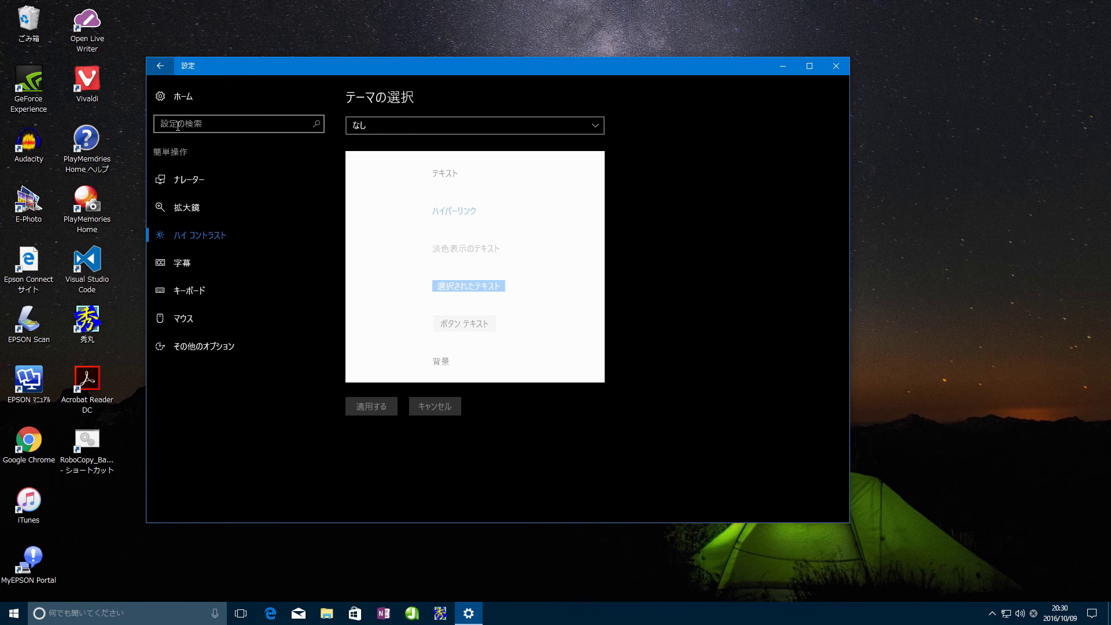
left_click(158, 65)
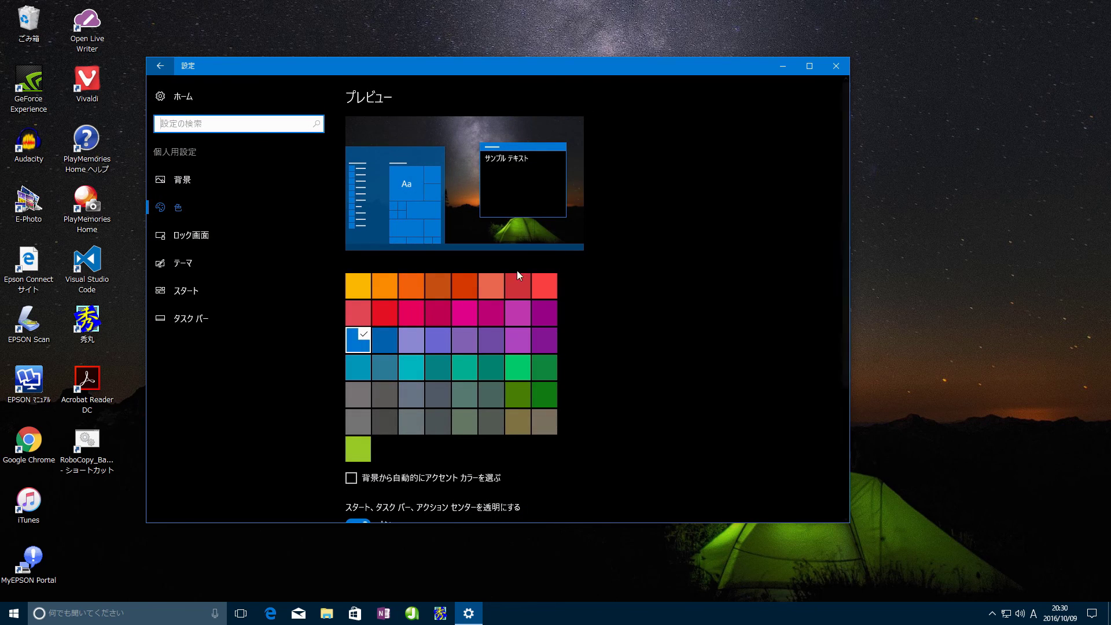